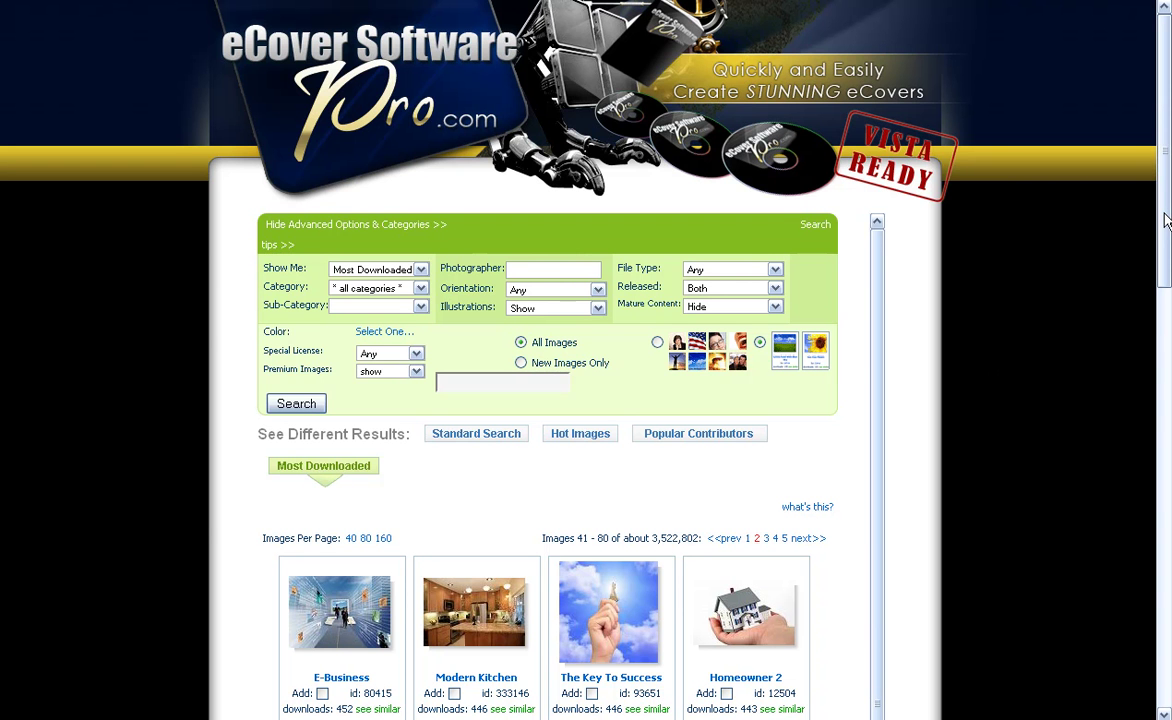
# Step: Browse the eCoverSoftwarePro.com stock photo thumbnails
pyautogui.moveTo(1165, 220); pyautogui.dragTo(1130, 195)
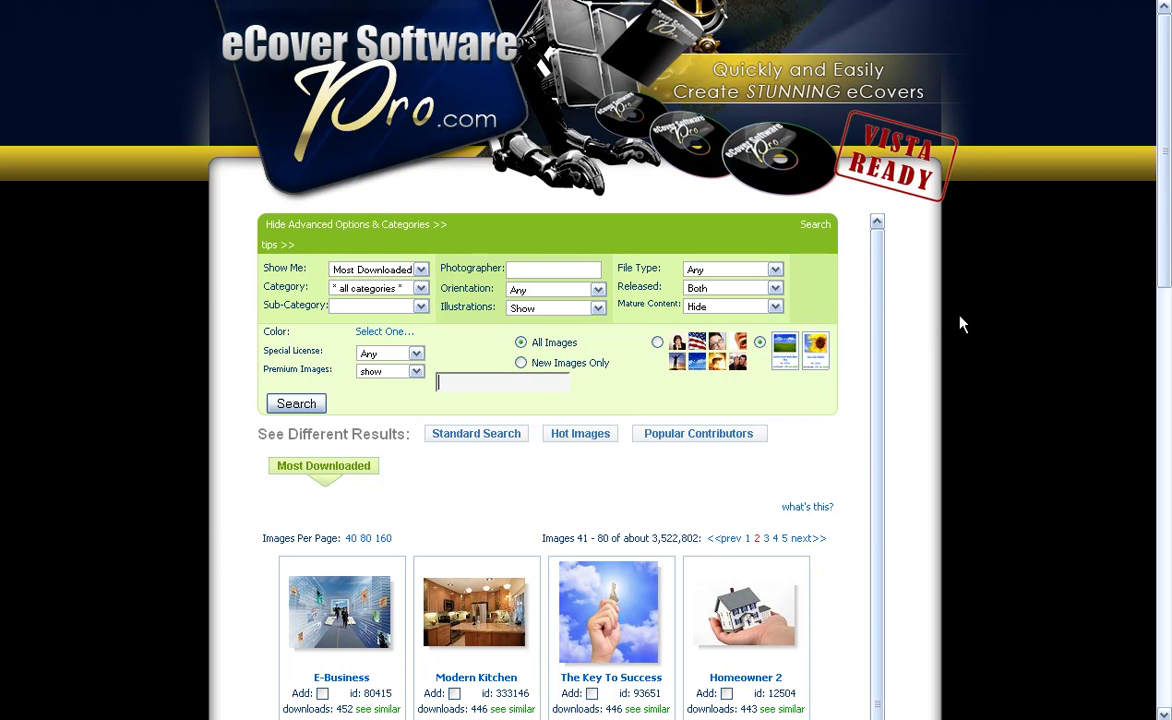
pyautogui.scroll(-3, 950, 322)
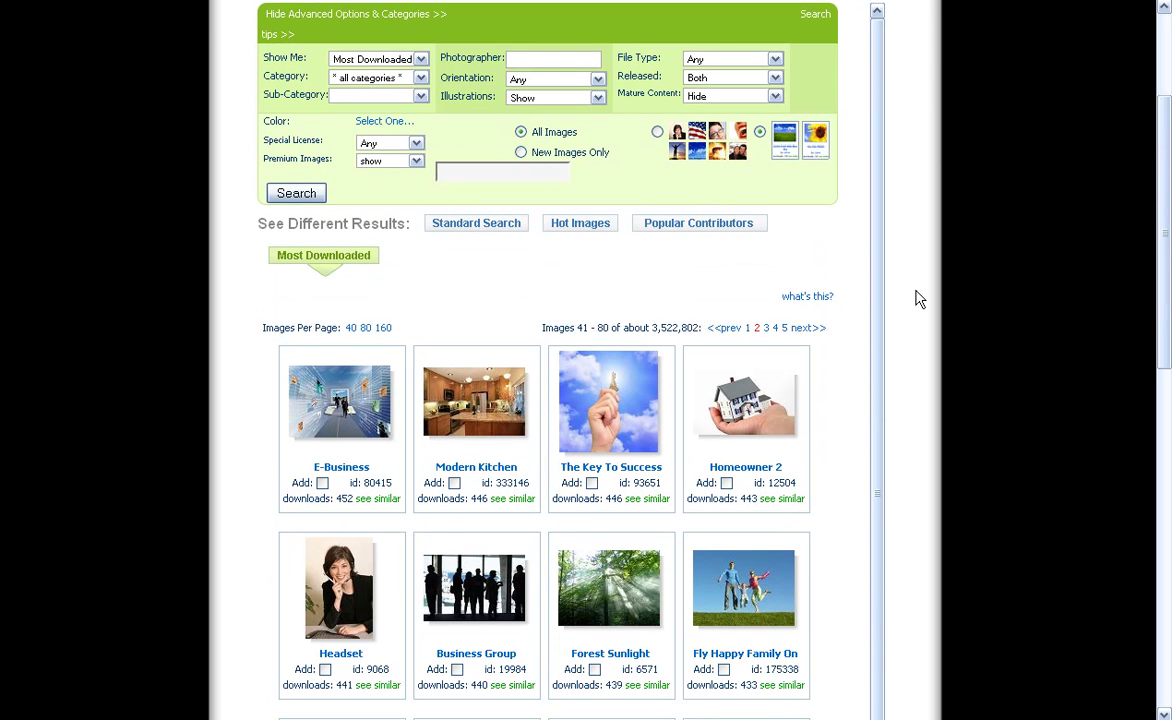
pyautogui.scroll(-2, 810, 300)
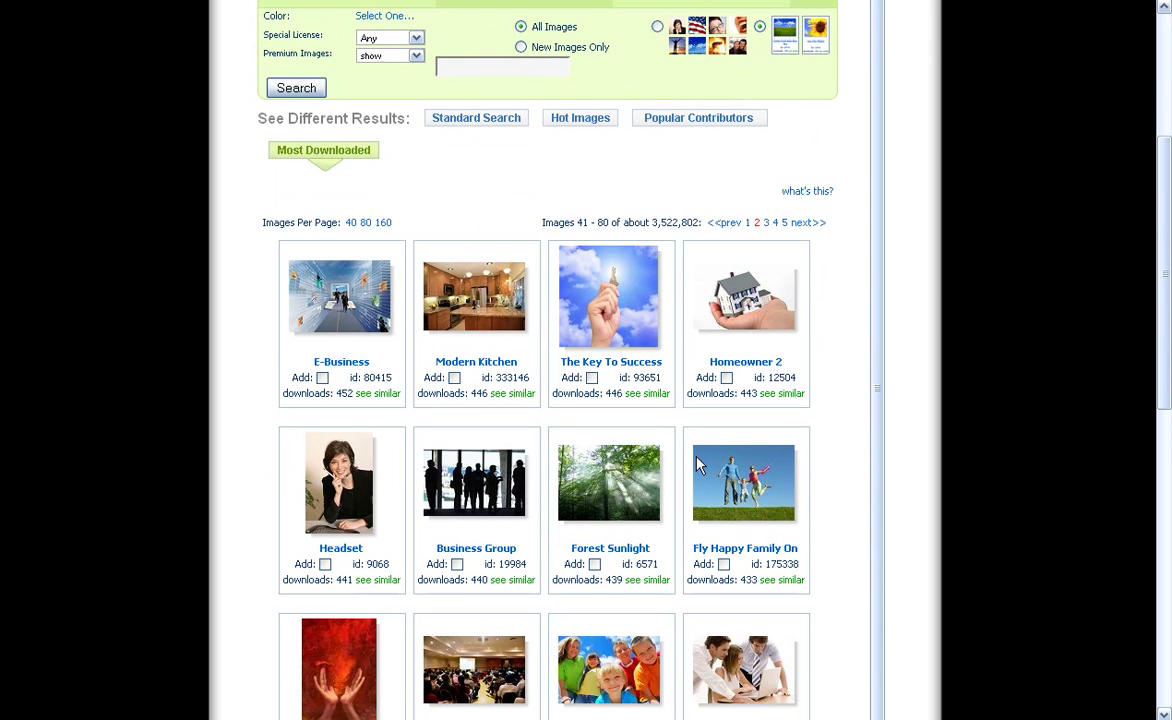
pyautogui.scroll(-1, 698, 465)
pyautogui.moveTo(769, 601)
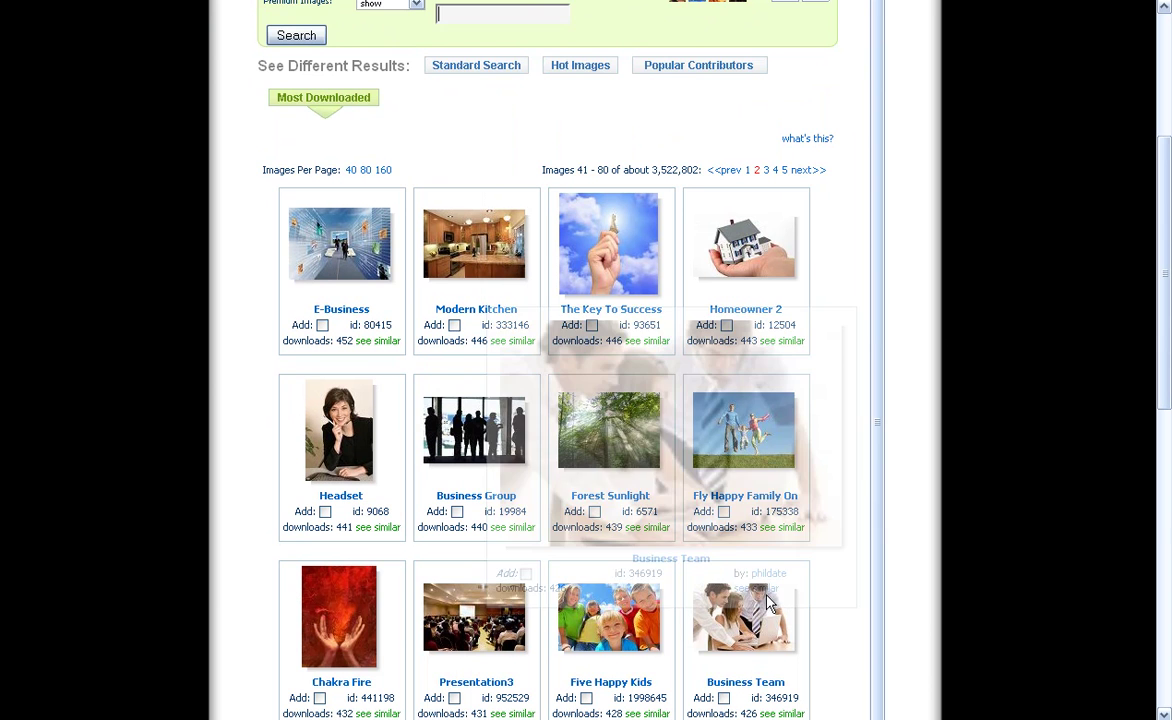
pyautogui.scroll(-3, 829, 623)
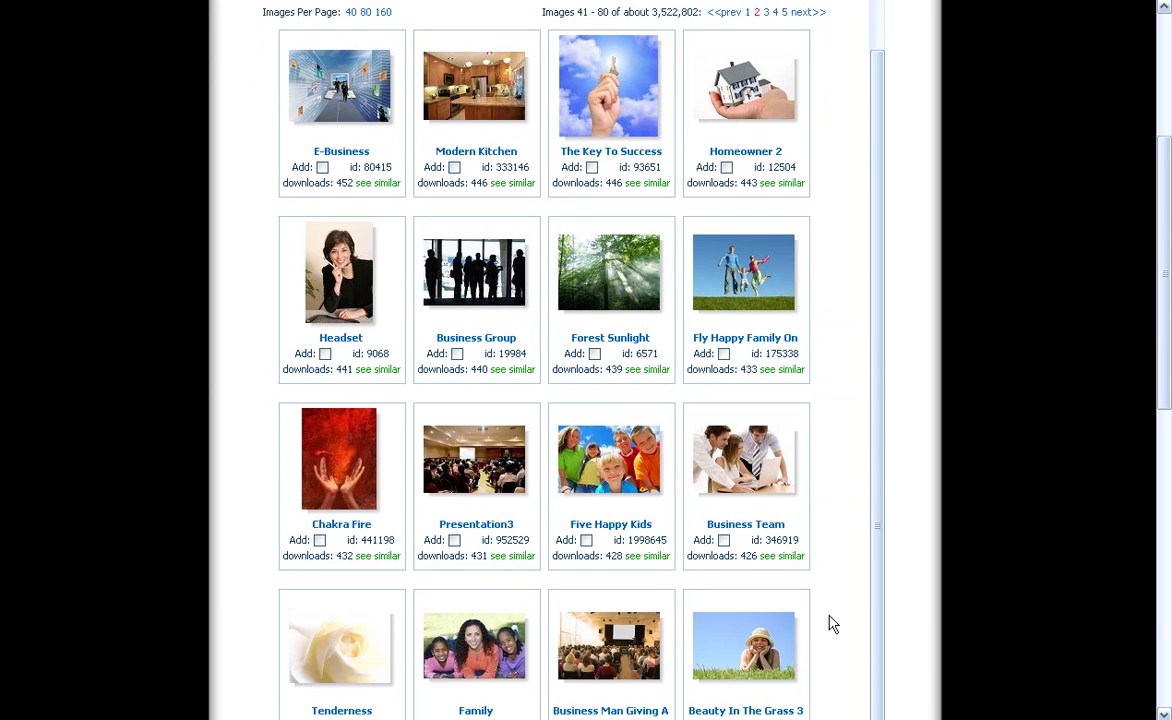
pyautogui.scroll(-1, 830, 622)
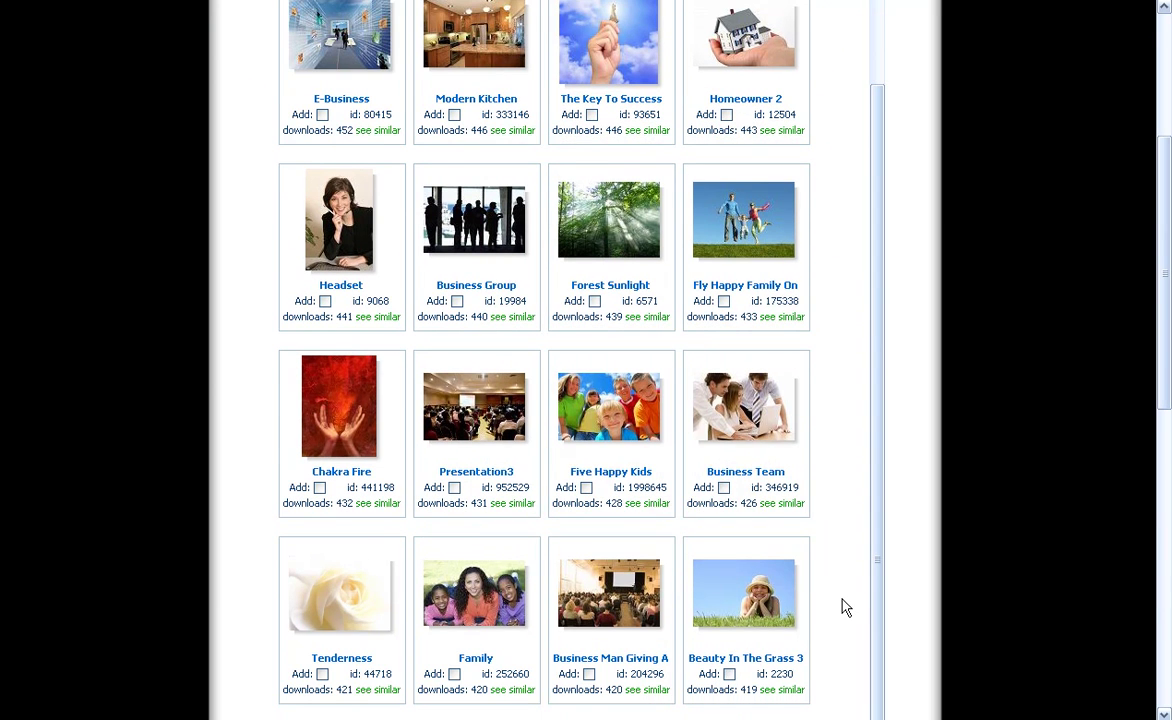
pyautogui.scroll(-2, 846, 607)
pyautogui.scroll(-3, 844, 605)
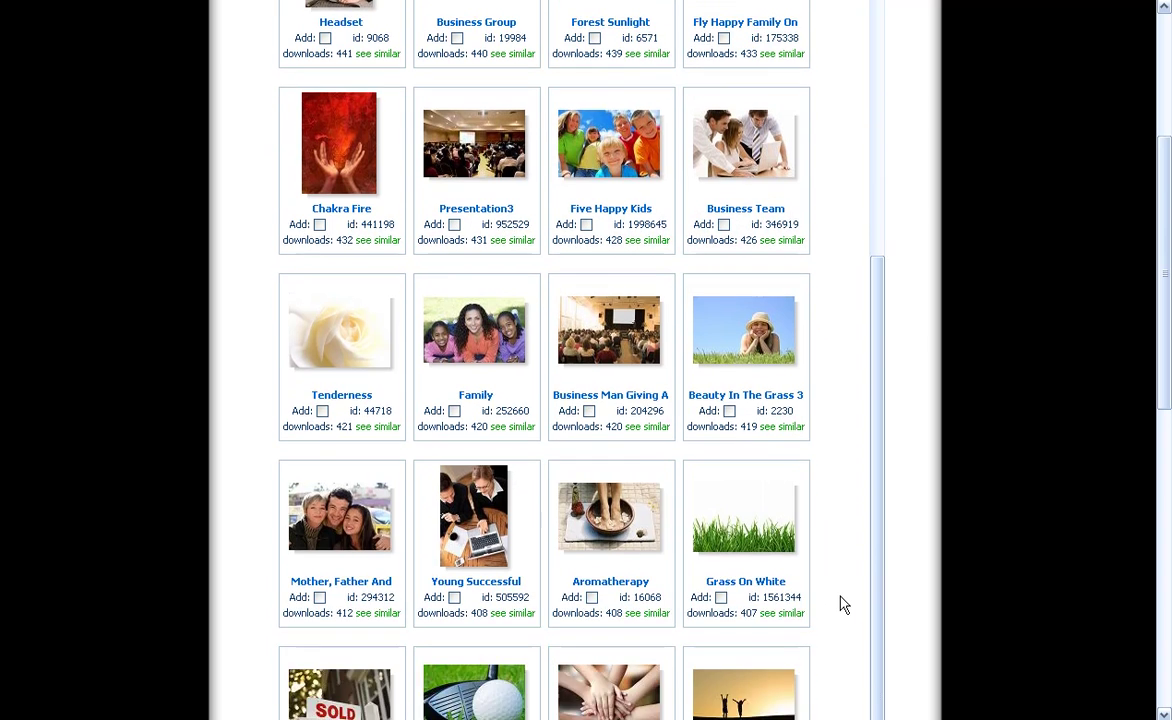
pyautogui.scroll(-2, 844, 605)
pyautogui.scroll(15, 844, 605)
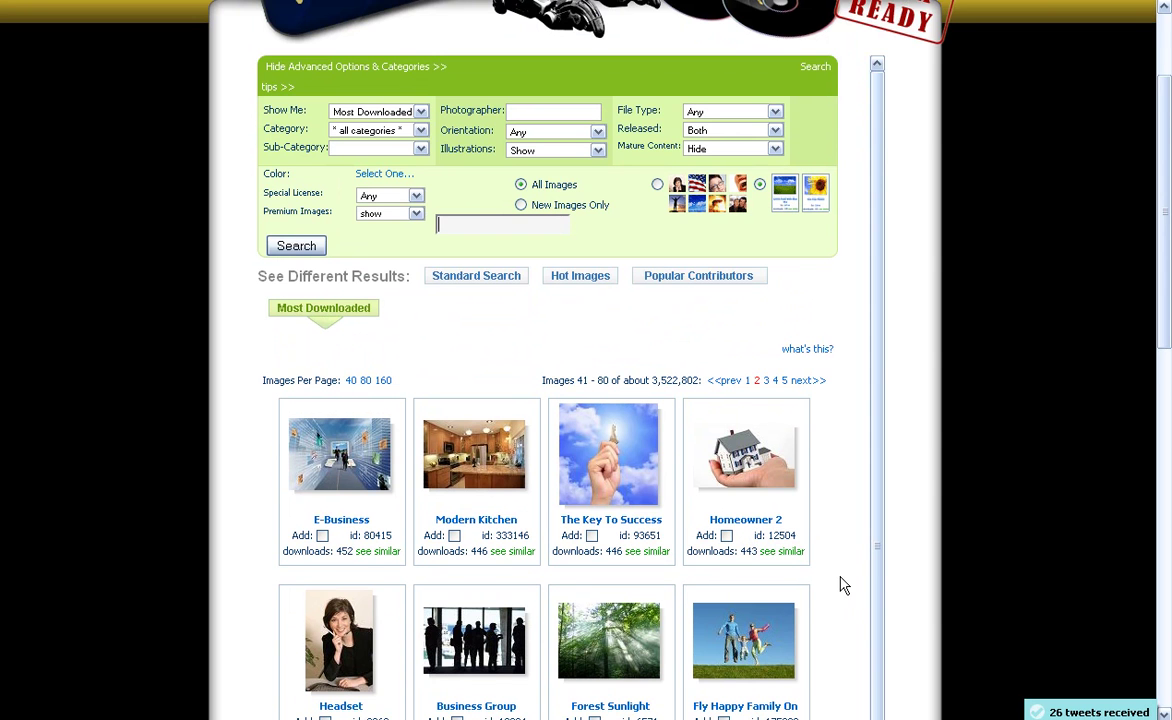
pyautogui.scroll(-8, 838, 580)
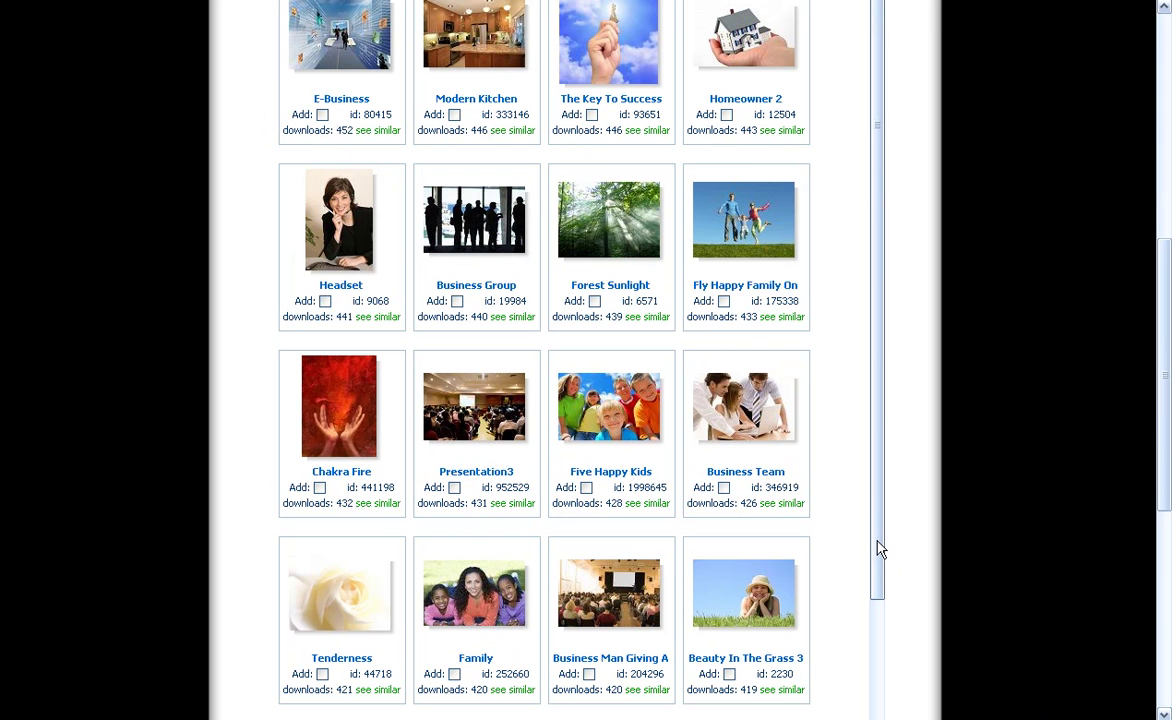
pyautogui.scroll(8, 910, 572)
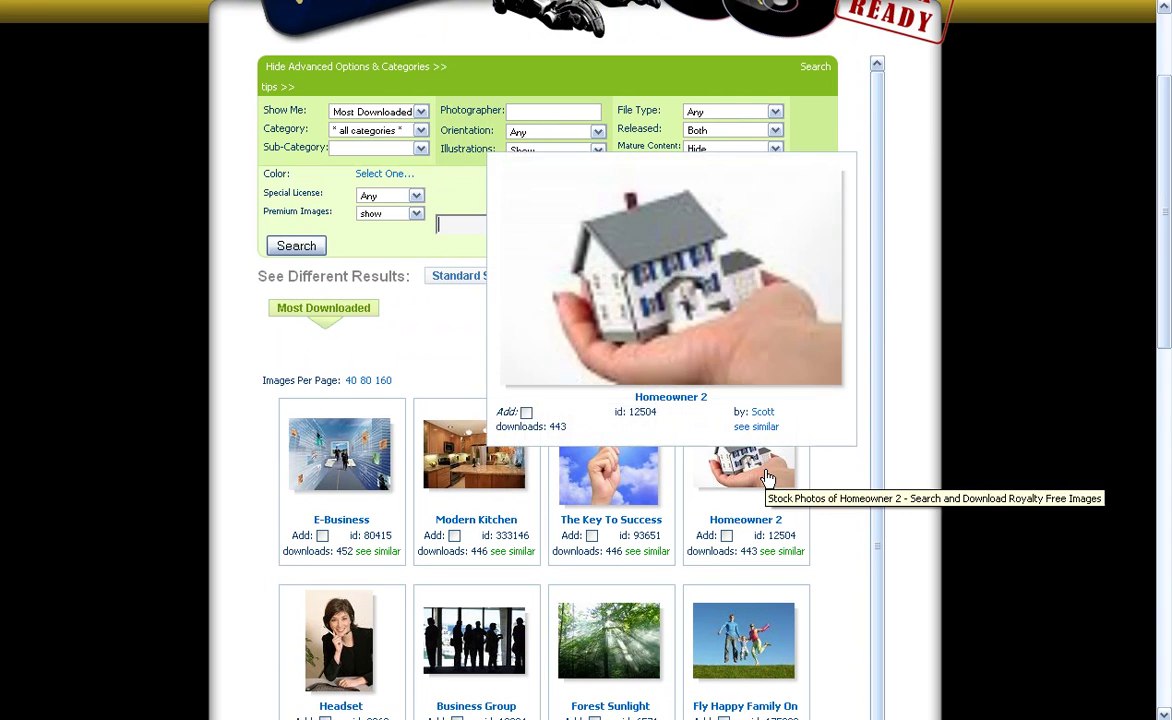
pyautogui.scroll(3, 916, 523)
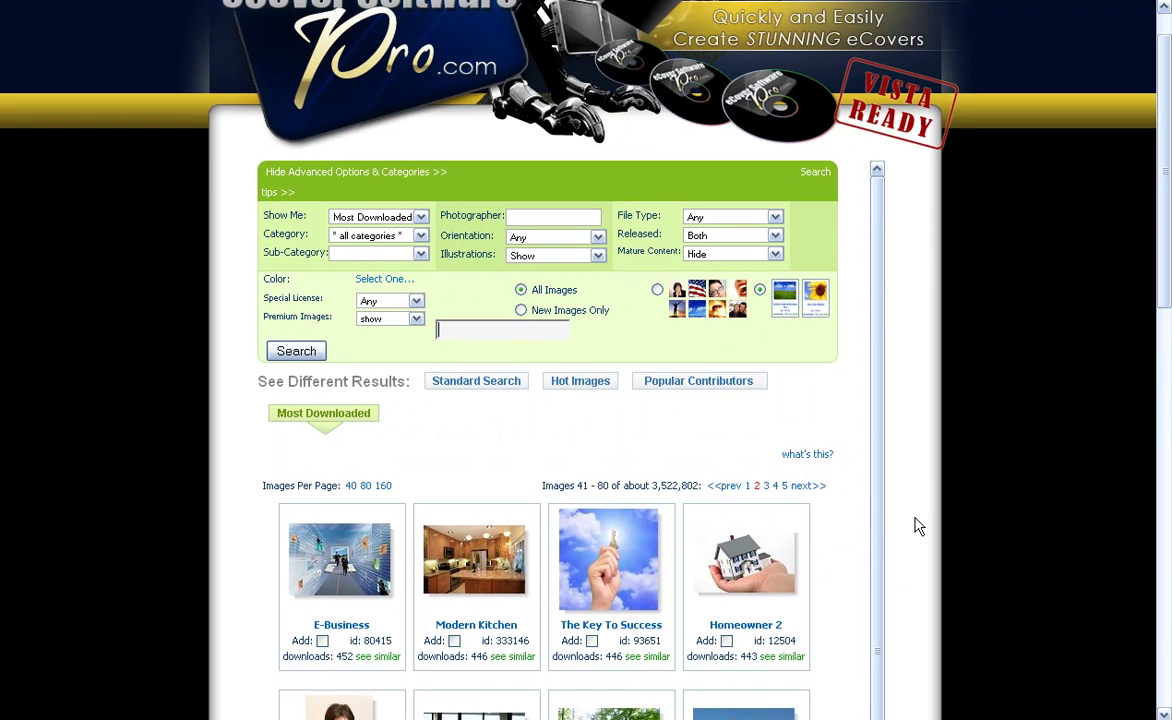
pyautogui.scroll(-2, 918, 526)
pyautogui.scroll(-5, 918, 526)
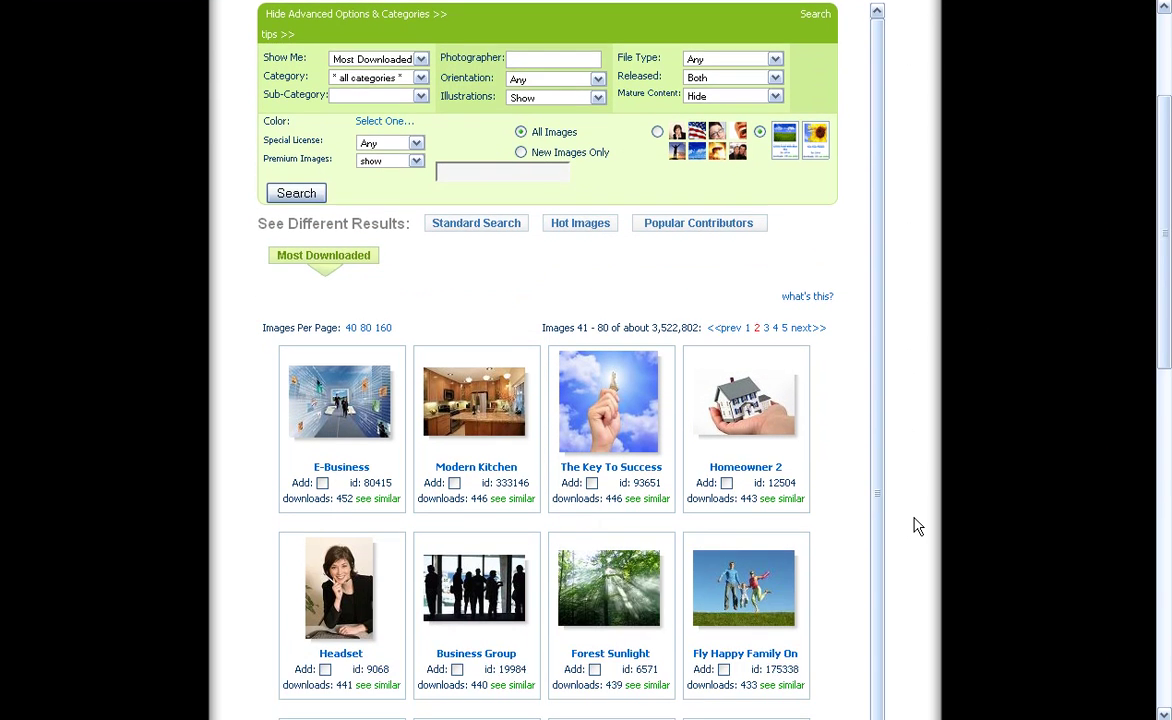
pyautogui.scroll(-2, 918, 526)
pyautogui.scroll(5, 917, 524)
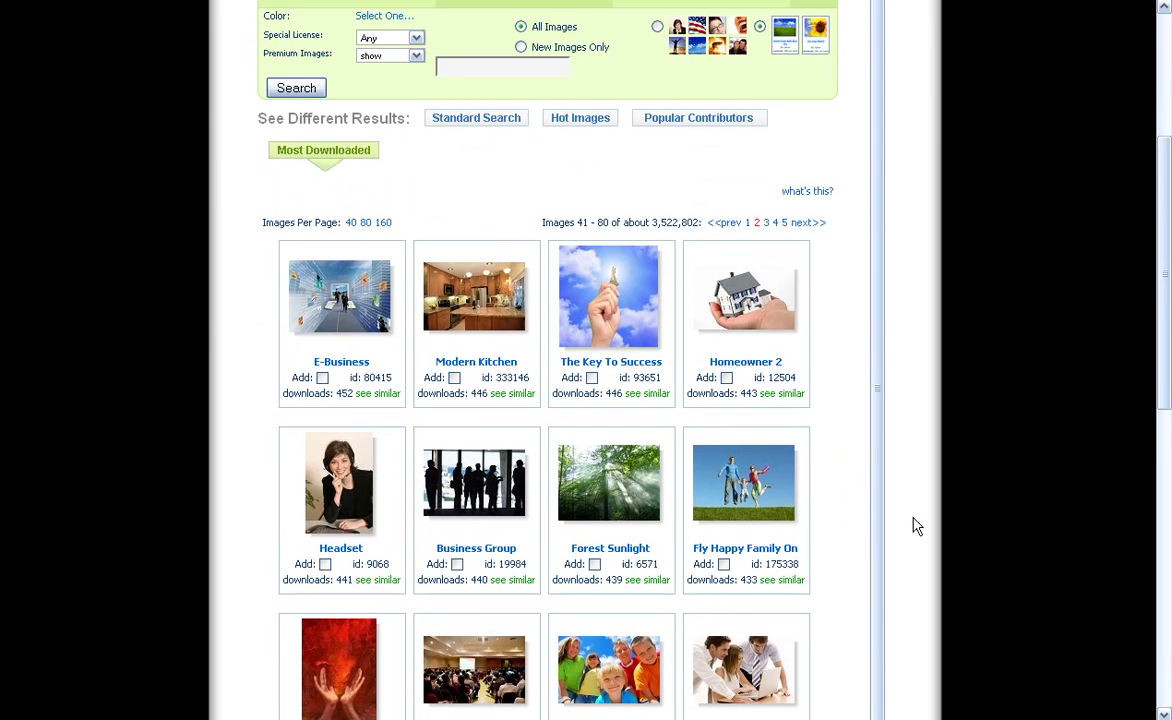
pyautogui.scroll(-8, 916, 523)
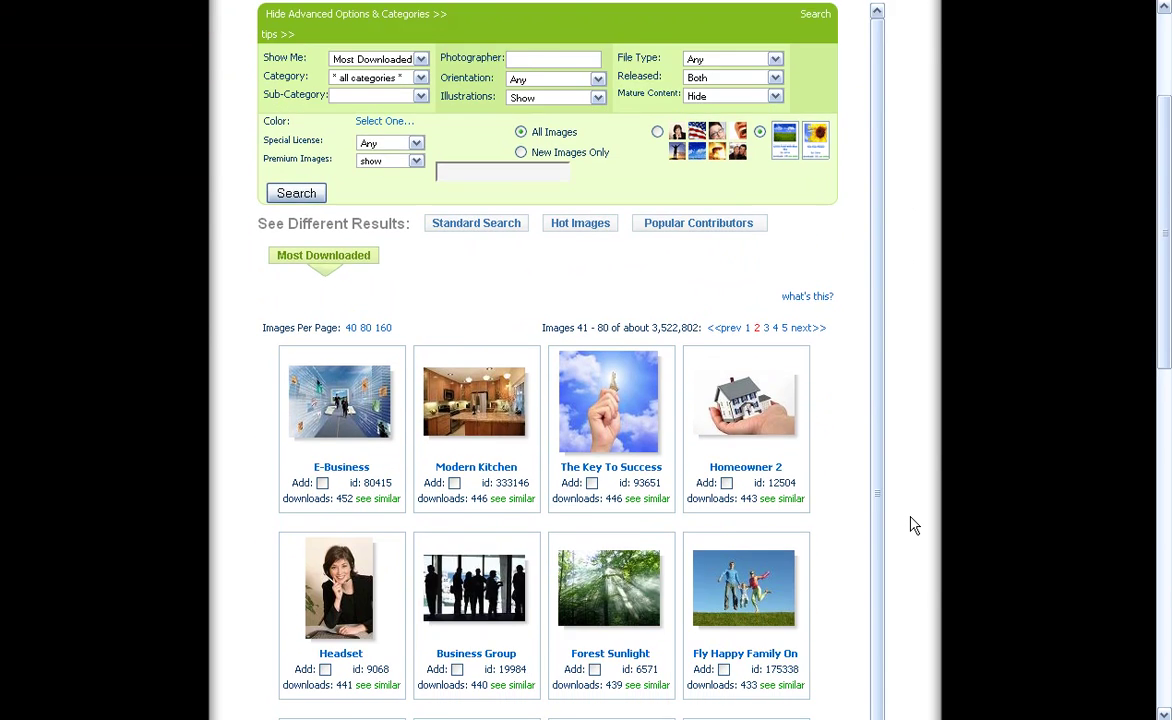
pyautogui.scroll(6, 913, 524)
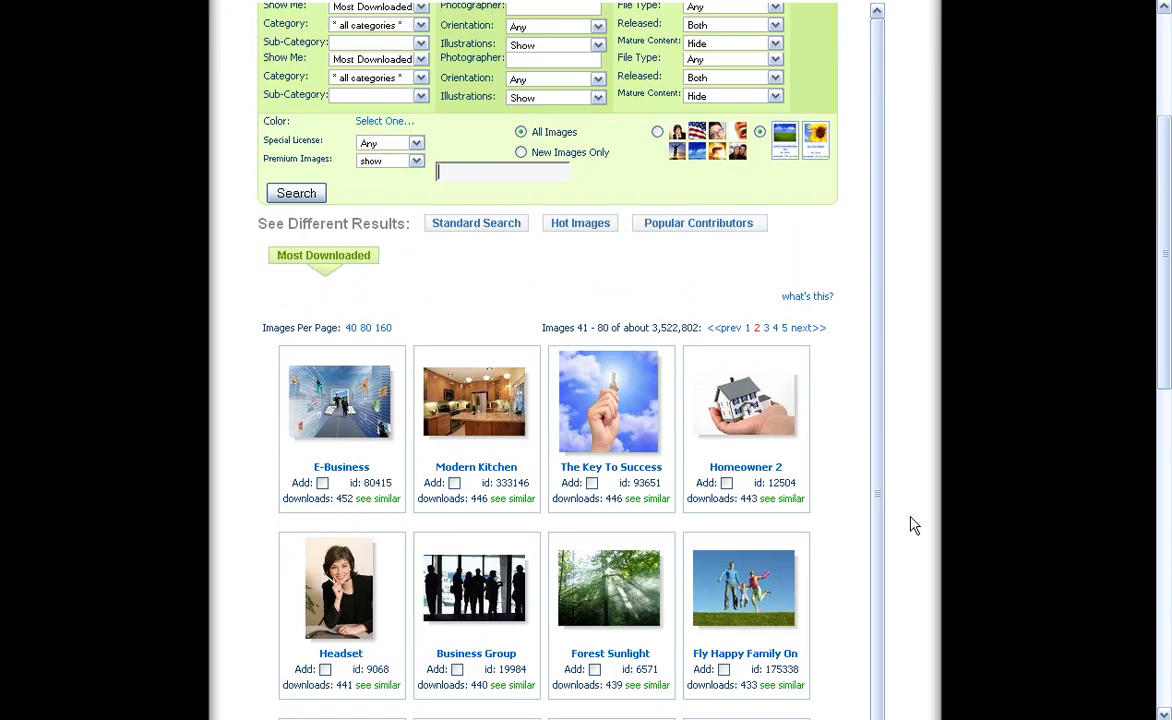
# Step: Locate the 'Beauty In The Grass 3' photo and select its title text
pyautogui.click(468, 277)
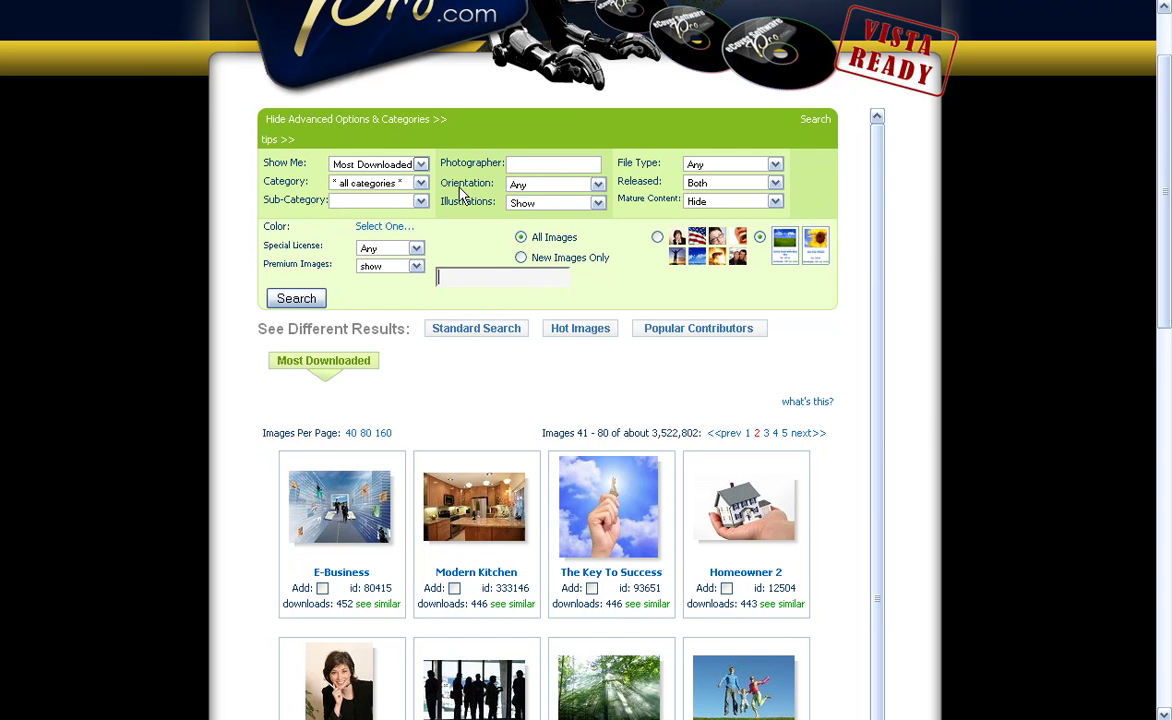
pyautogui.scroll(-3, 908, 429)
pyautogui.scroll(-7, 908, 429)
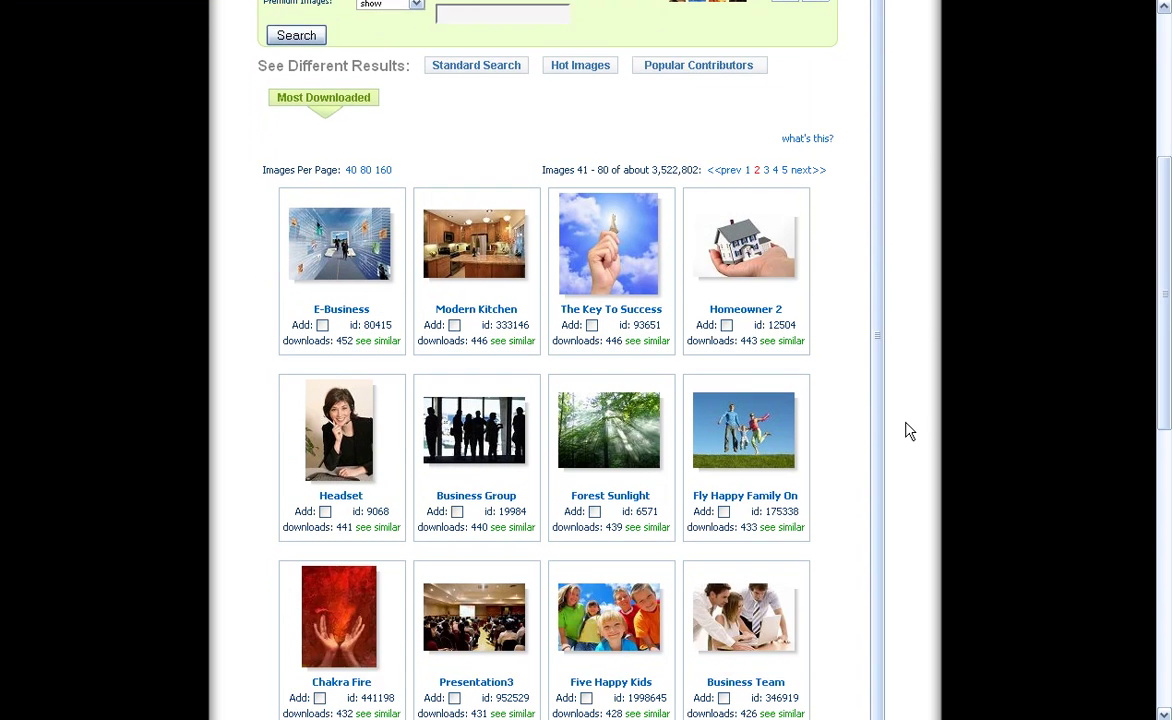
pyautogui.scroll(-2, 811, 404)
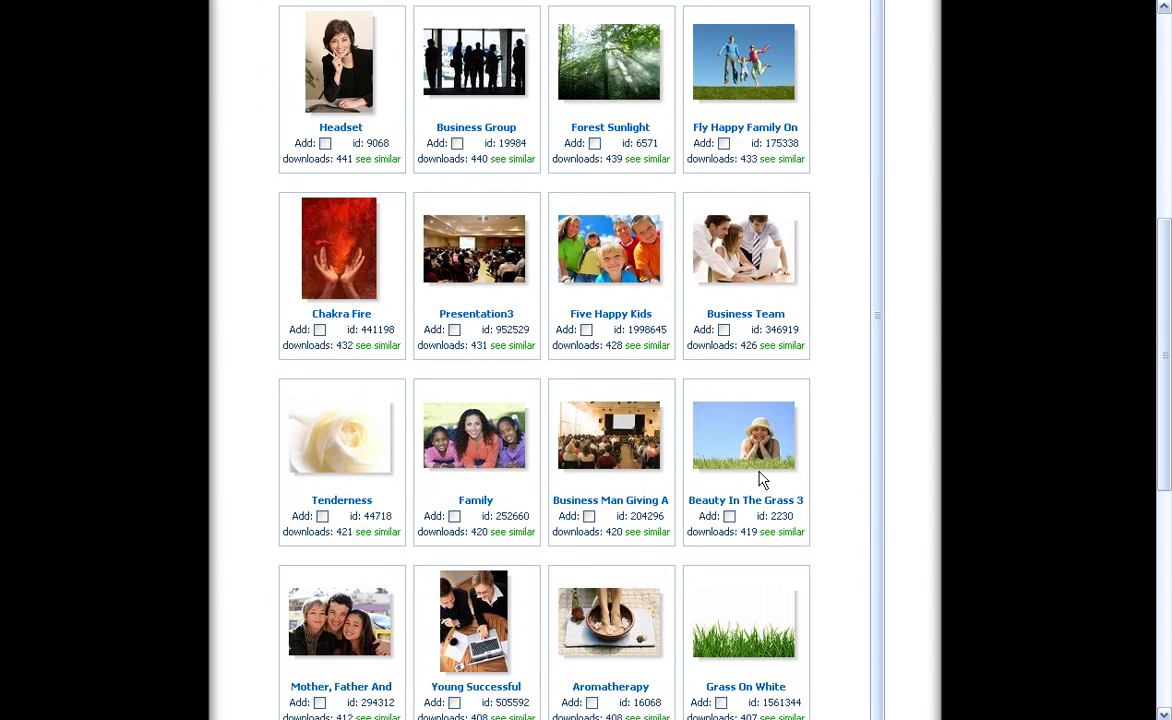
pyautogui.tripleClick(752, 499)
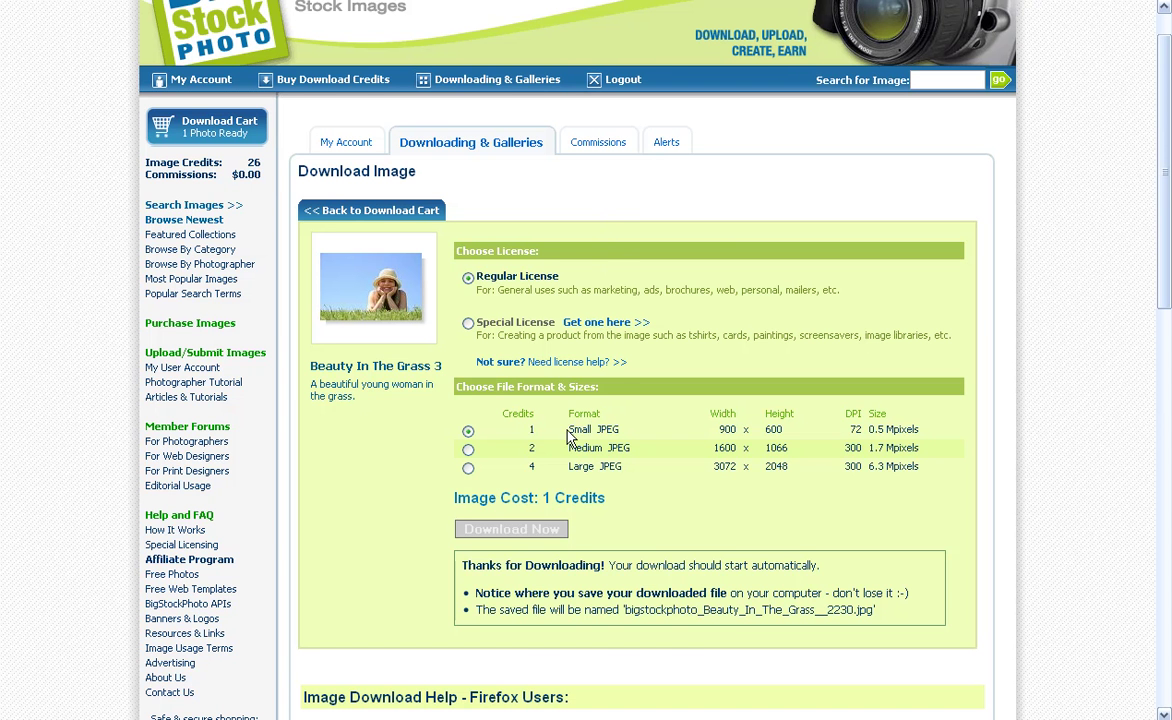
# Step: Highlight the Small JPEG size choice on the download page, then clear the highlight
pyautogui.moveTo(568, 430); pyautogui.dragTo(737, 421)
pyautogui.click(488, 440)
# Step: Back in GIMP, nudge the example2.xcf window, choose Bucket Fill and open the File menu
pyautogui.hotkey('alt', 'Tab')
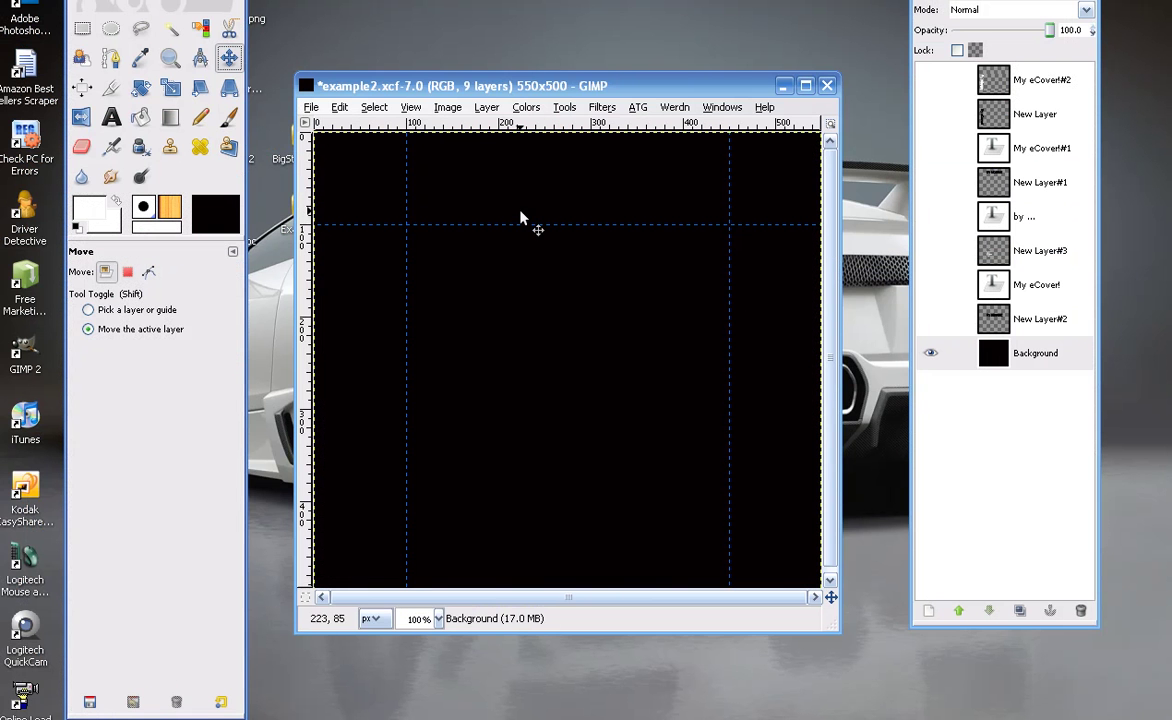
pyautogui.moveTo(403, 90); pyautogui.dragTo(407, 82)
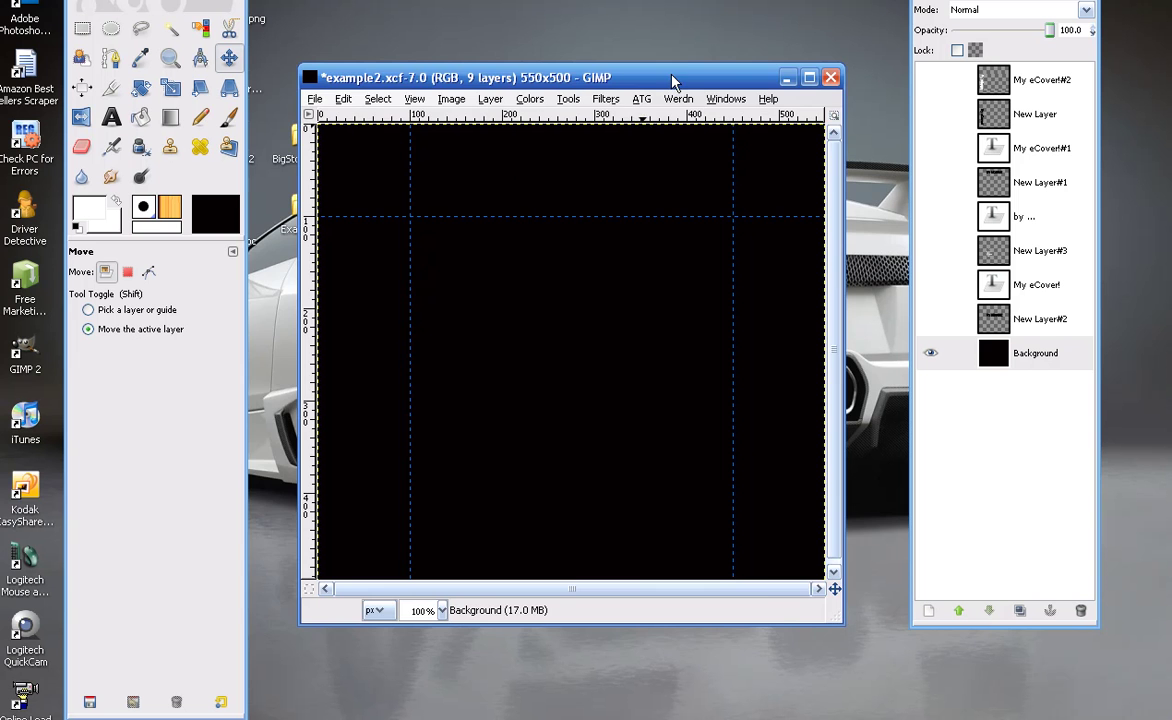
pyautogui.moveTo(672, 80)
pyautogui.mouseDown()
pyautogui.moveTo(701, 74)
pyautogui.moveTo(661, 76)
pyautogui.moveTo(685, 78)
pyautogui.mouseUp()
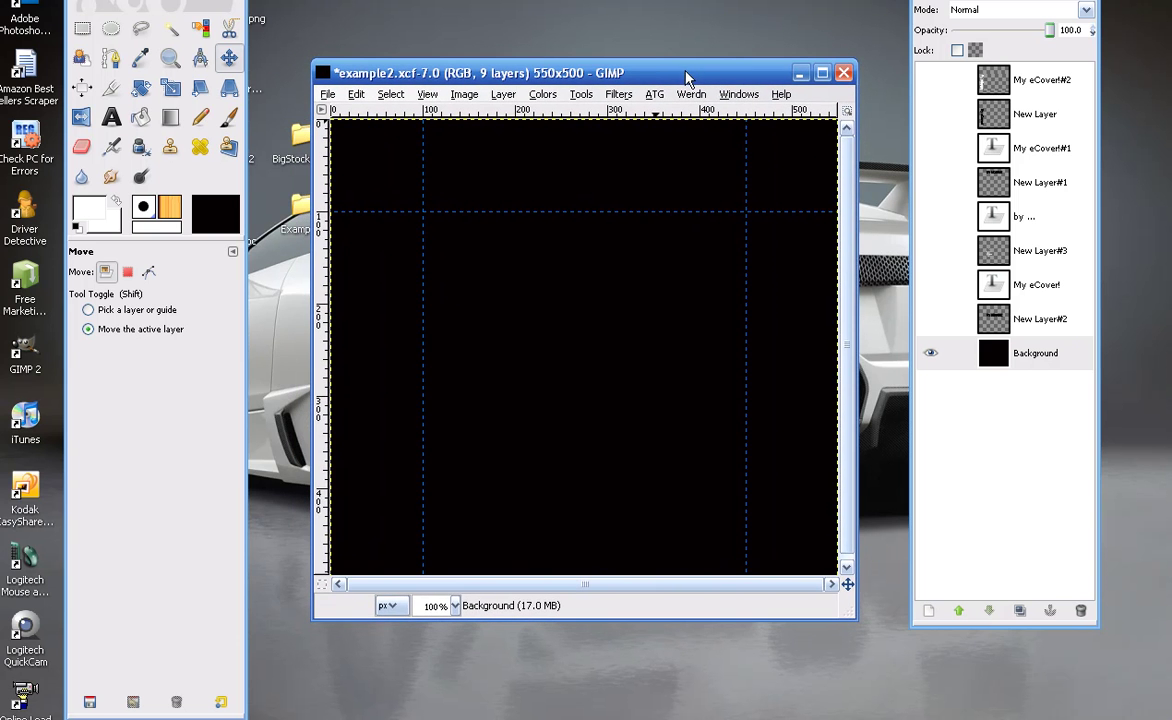
pyautogui.click(140, 117)
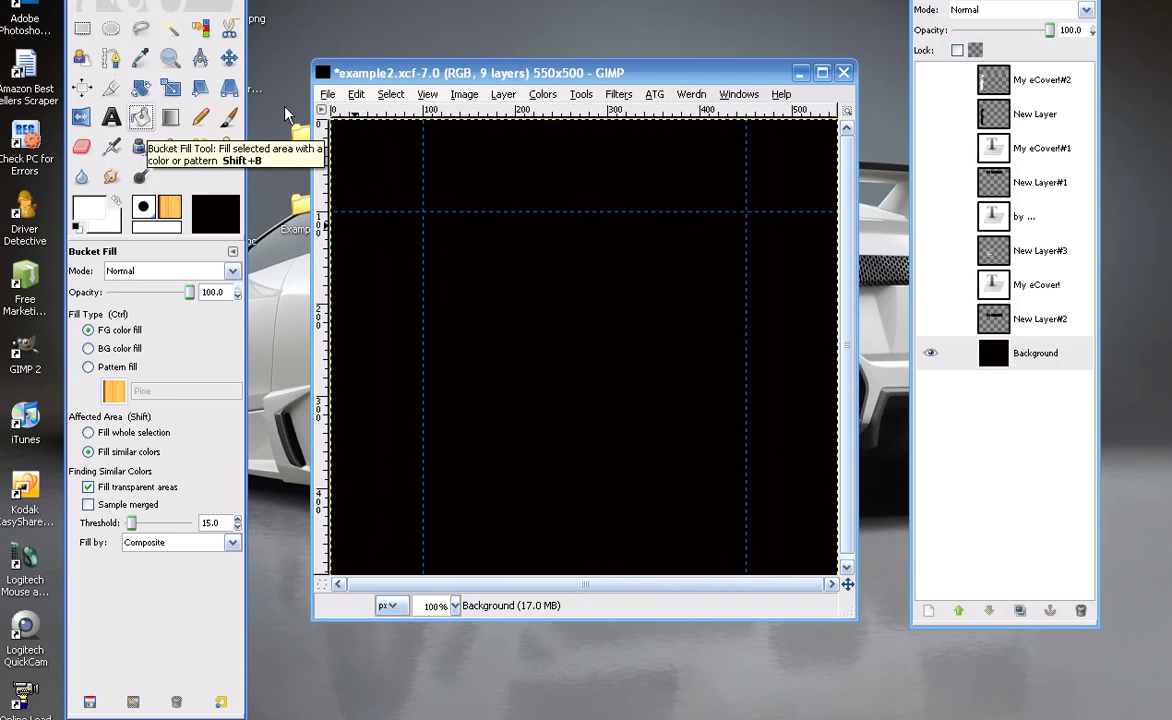
pyautogui.click(327, 94)
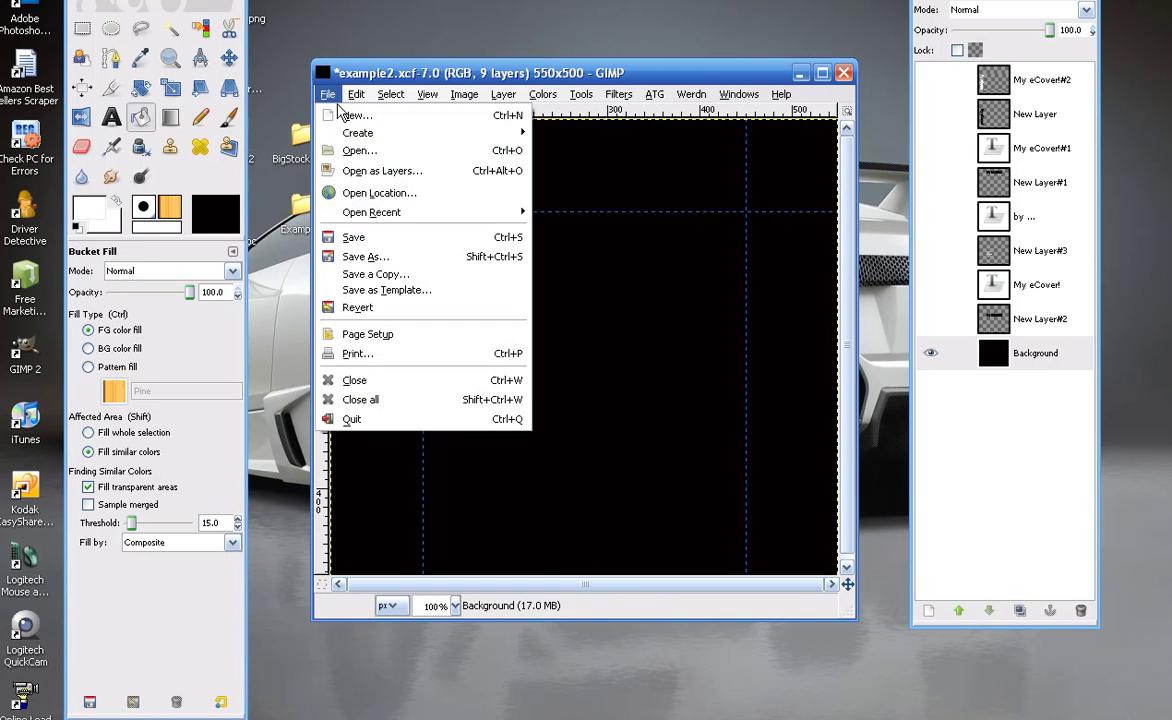
# Step: Add BeautyInGrass.jpg from the Desktop as a new layer with Open as Layers
pyautogui.click(363, 181)
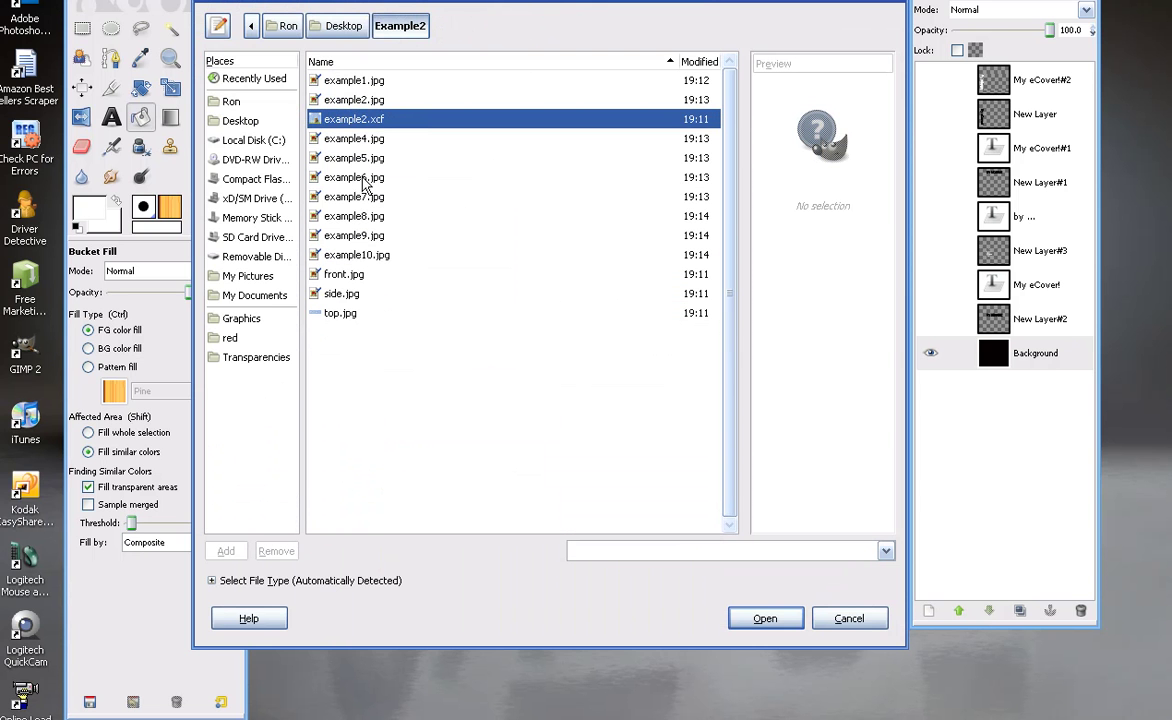
pyautogui.click(246, 120)
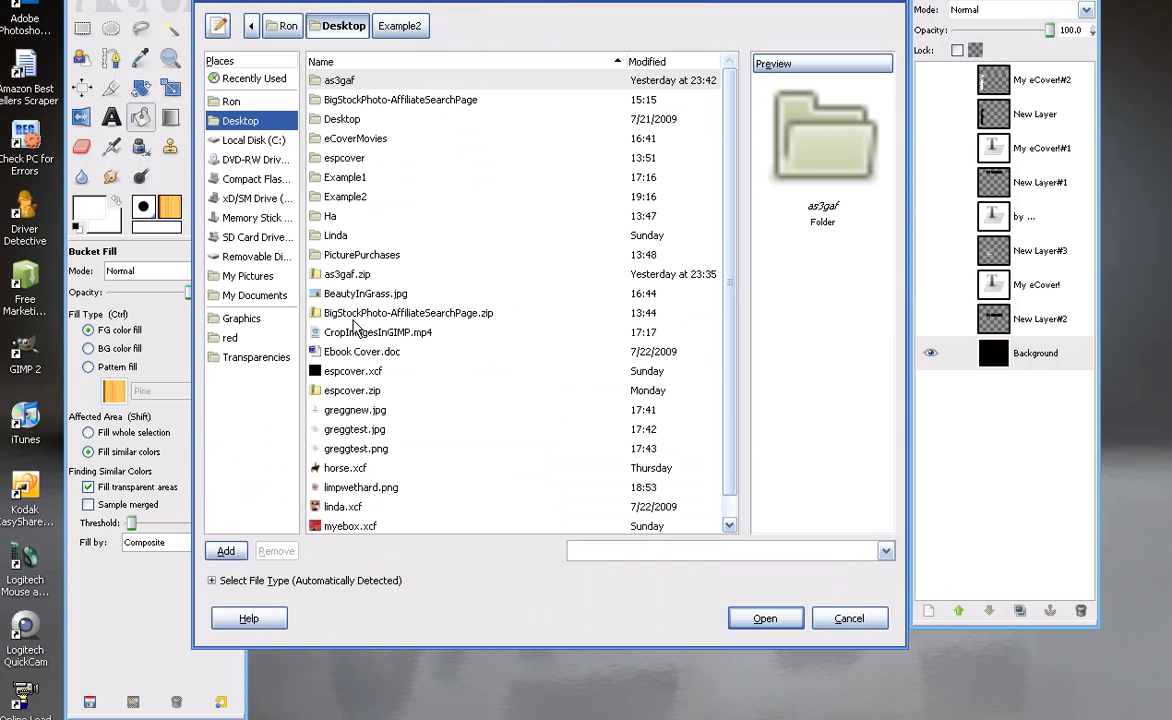
pyautogui.doubleClick(354, 296)
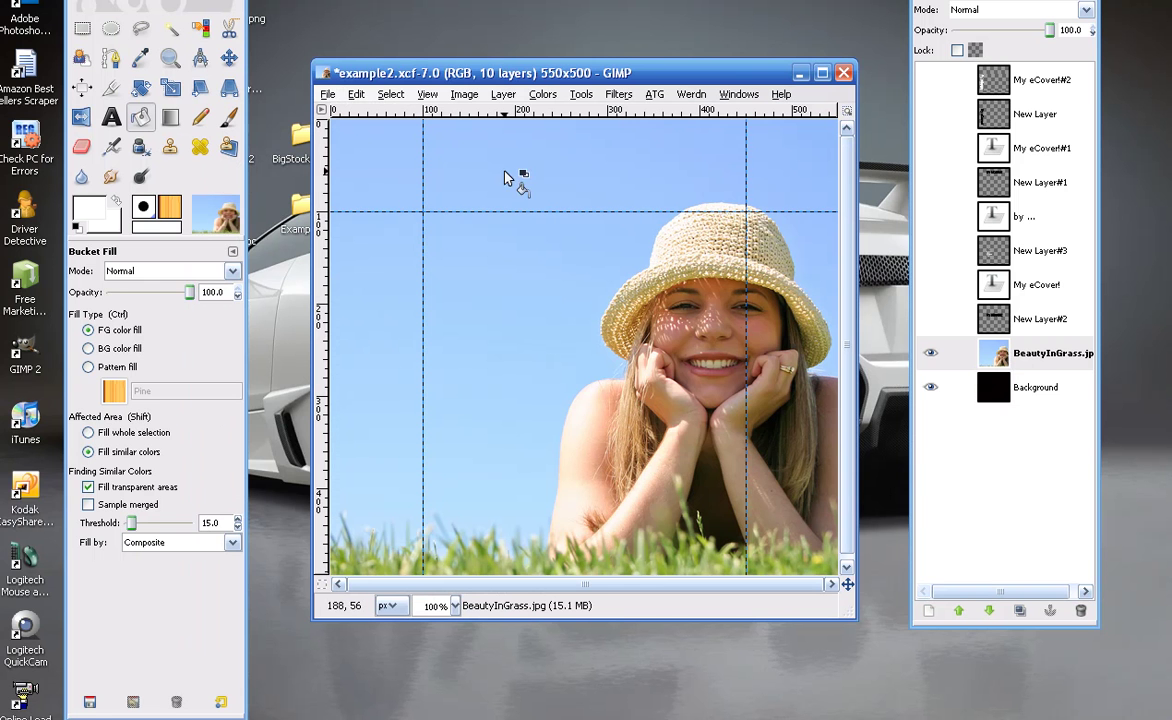
# Step: Move the BeautyInGrass.jpg layer to fill the canvas, centring the woman's face
pyautogui.press('m')
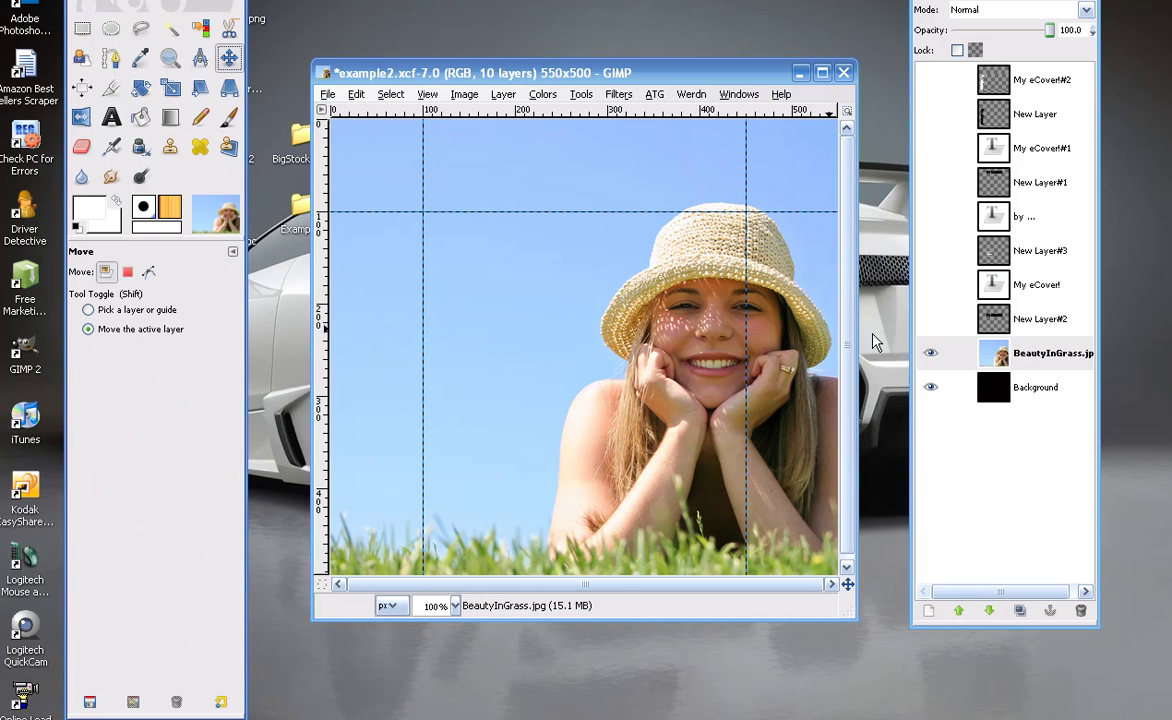
pyautogui.click(1035, 357)
pyautogui.moveTo(713, 321); pyautogui.dragTo(589, 324)
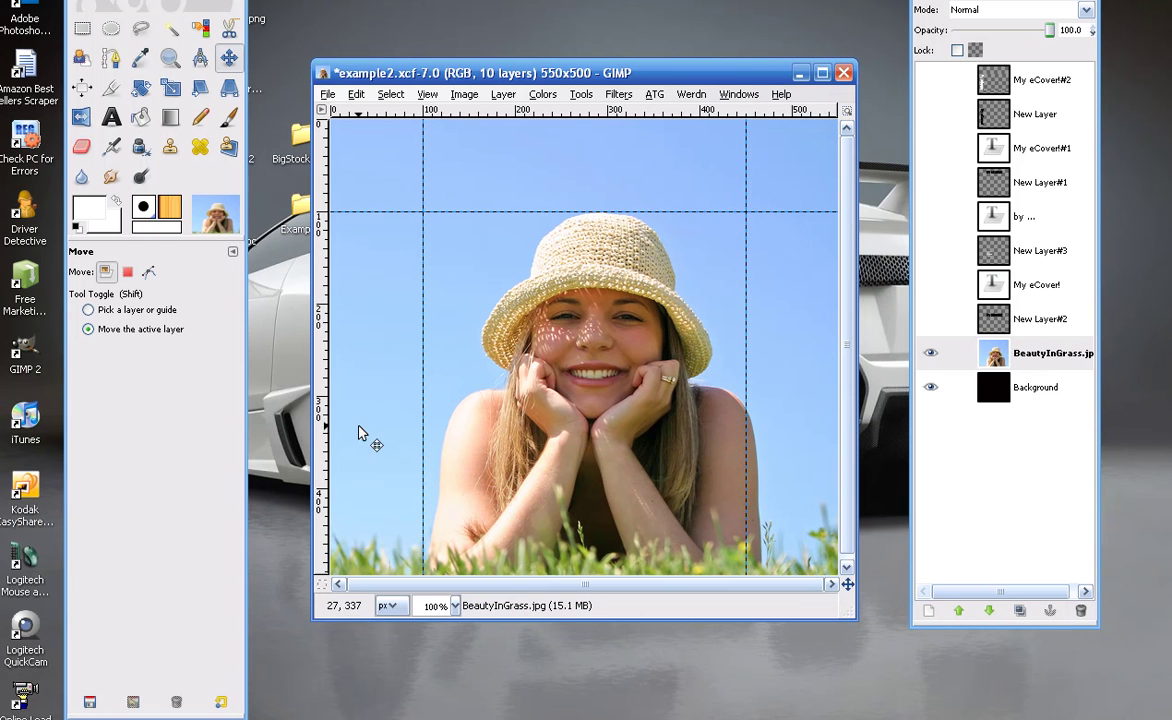
pyautogui.moveTo(603, 347); pyautogui.dragTo(603, 447)
pyautogui.moveTo(595, 361); pyautogui.dragTo(594, 340)
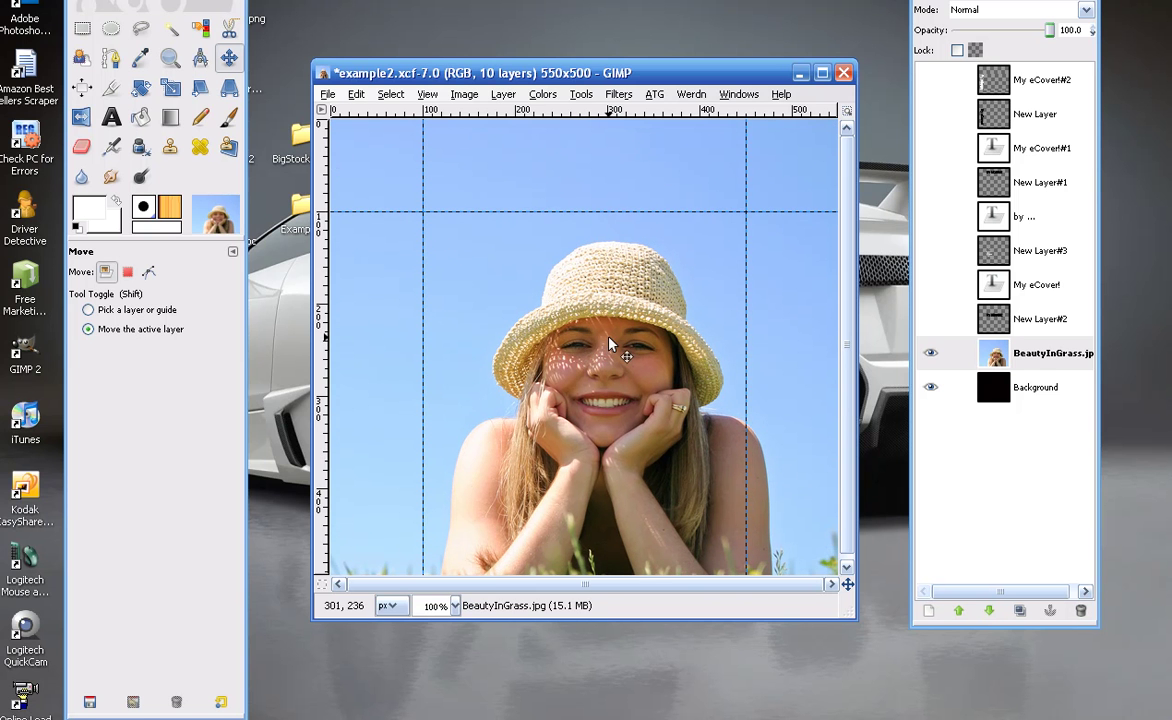
pyautogui.click(992, 358)
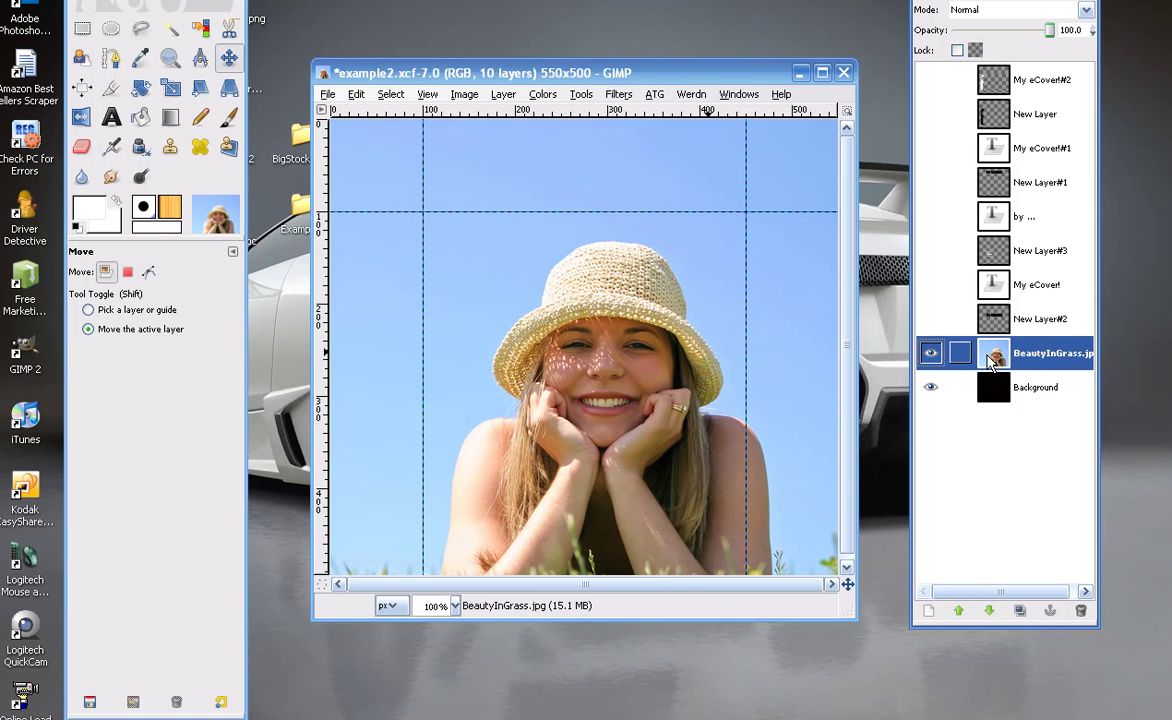
# Step: Scale the BeautyInGrass.jpg layer from 900×600 to 900×400 with width and height unchained
pyautogui.click(171, 90)
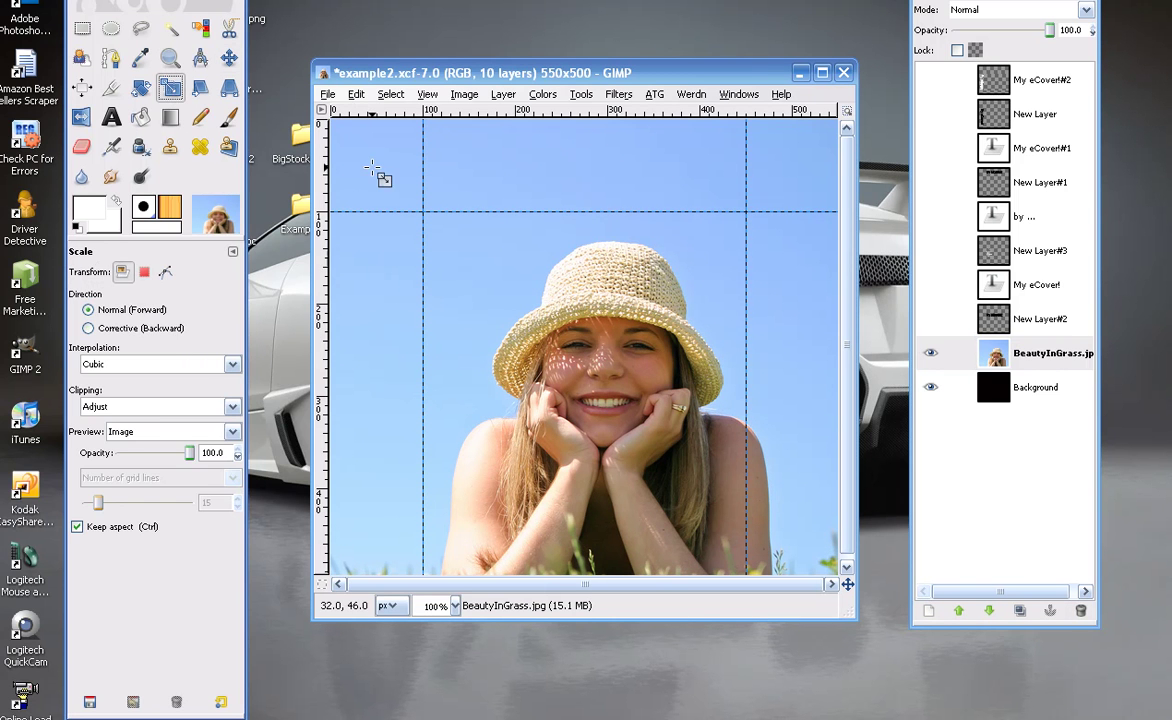
pyautogui.click(487, 254)
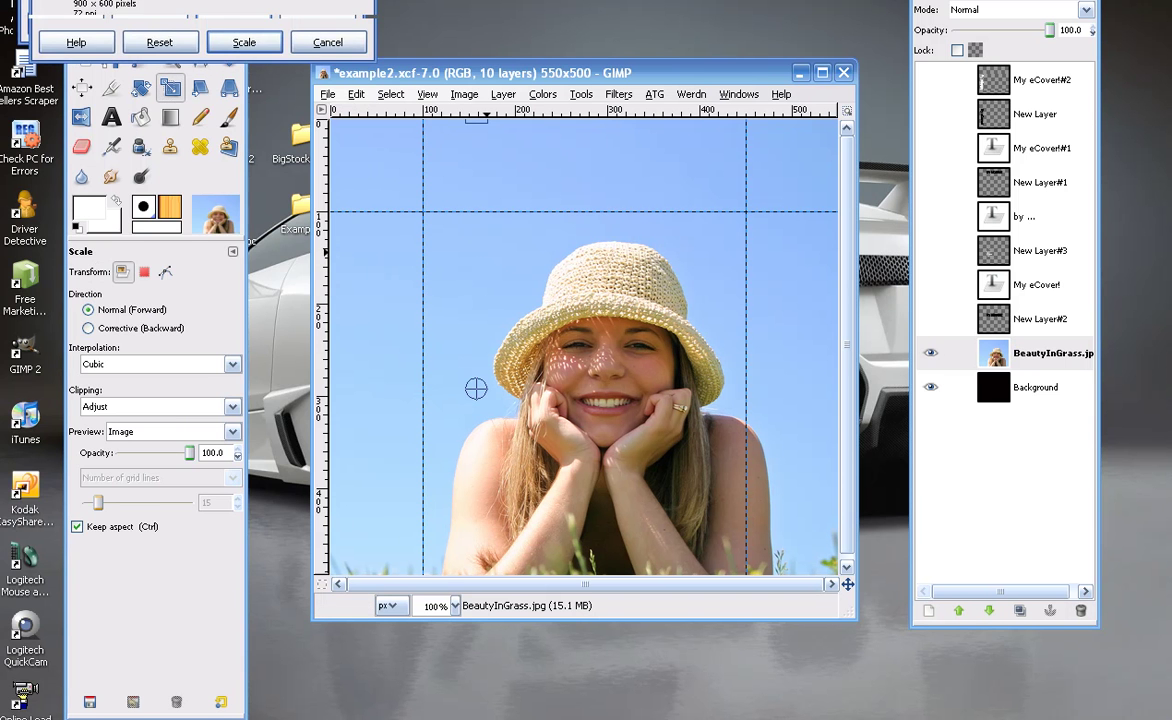
pyautogui.moveTo(184, 10); pyautogui.dragTo(254, 142)
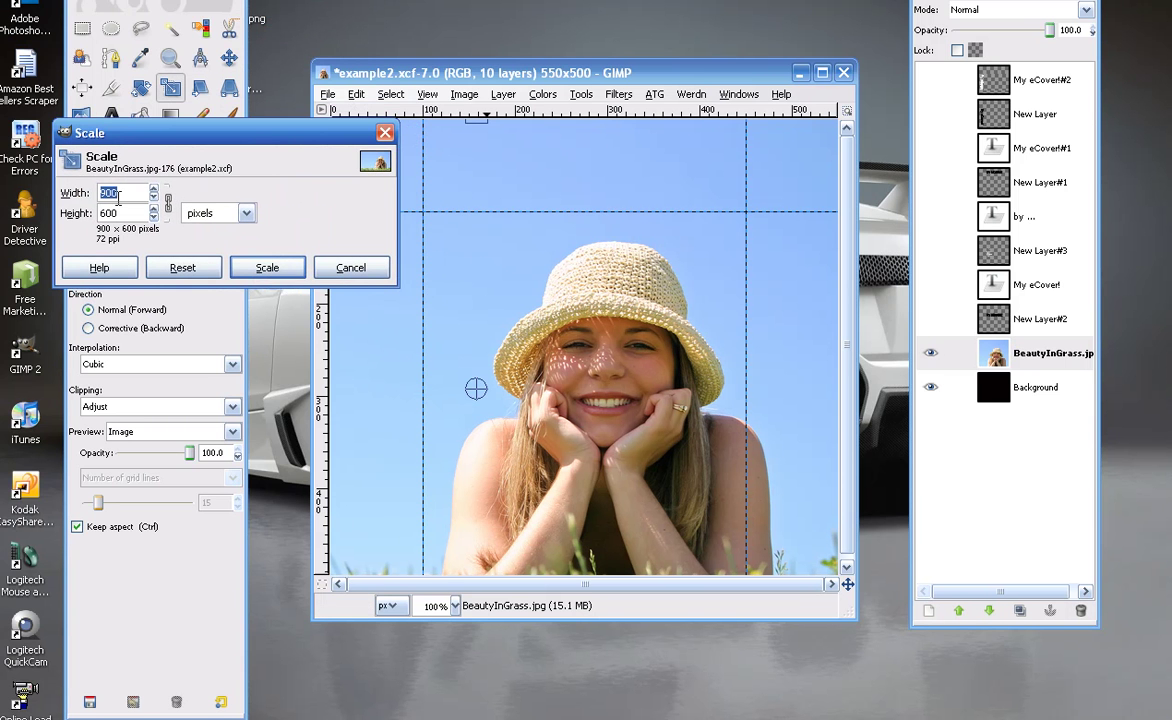
pyautogui.click(168, 201)
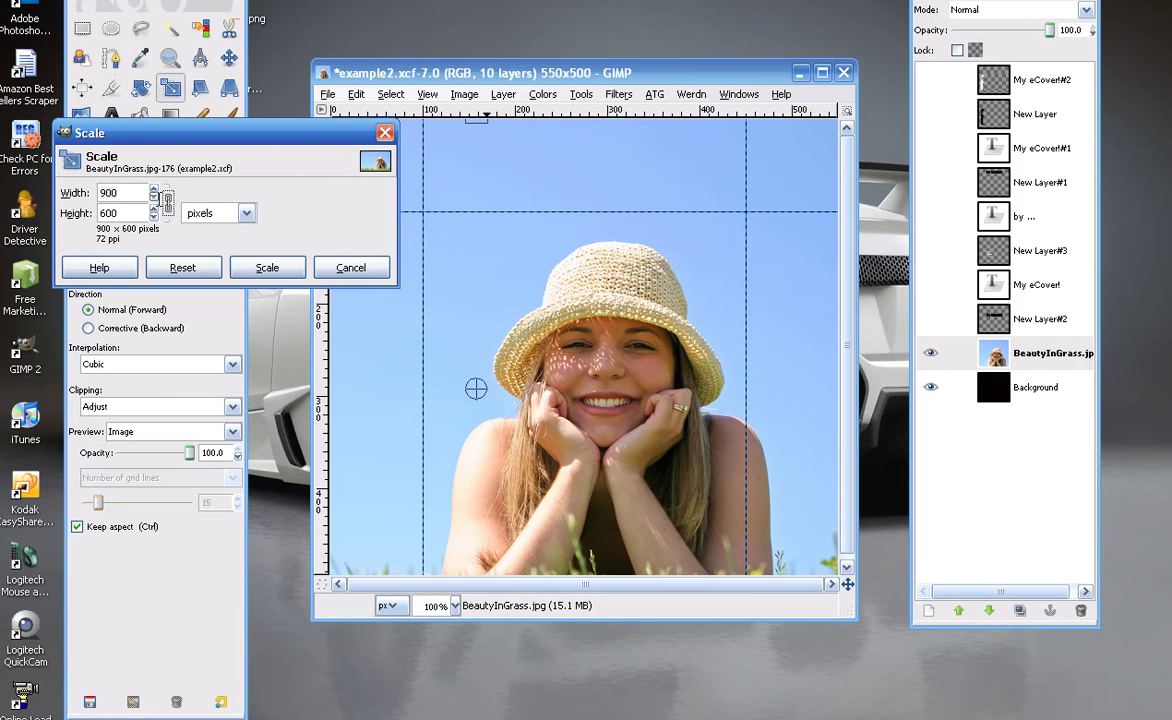
pyautogui.moveTo(120, 213); pyautogui.dragTo(97, 218)
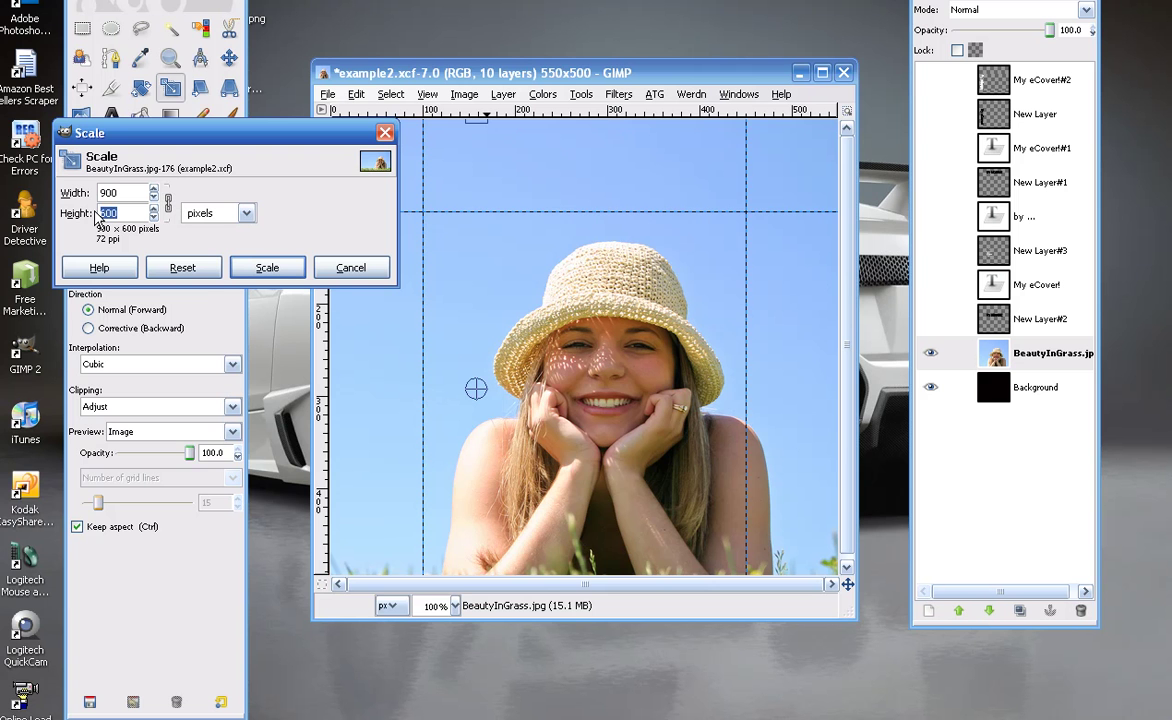
pyautogui.write('400')
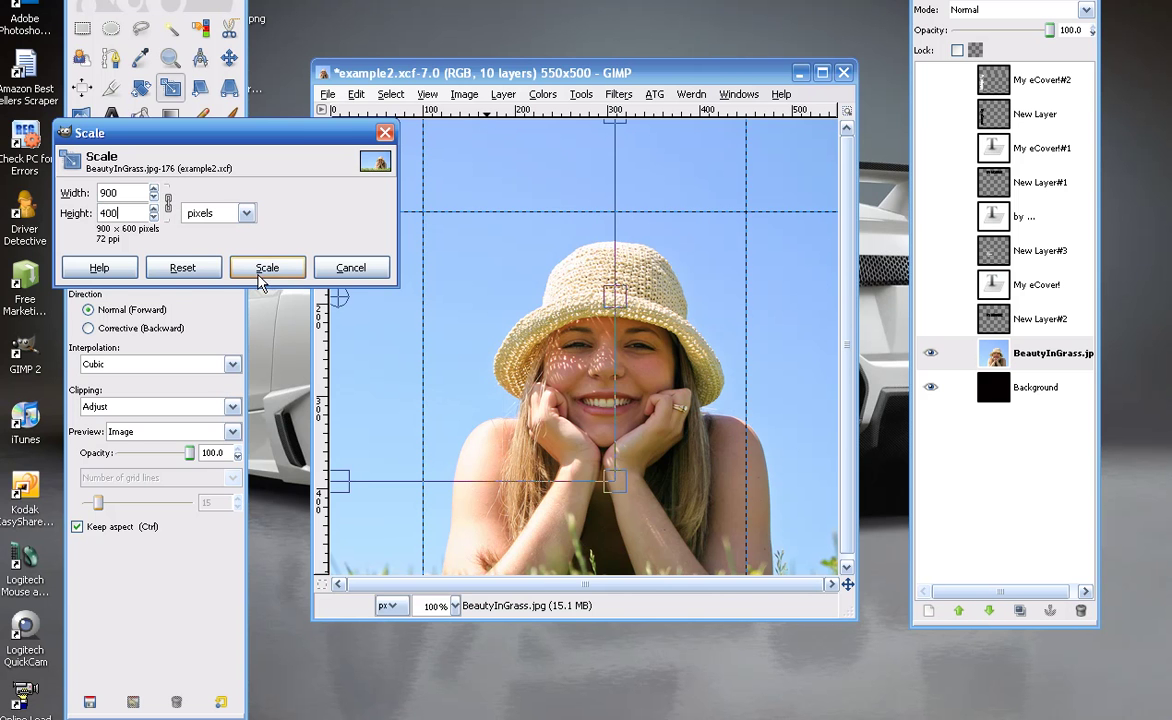
pyautogui.click(258, 270)
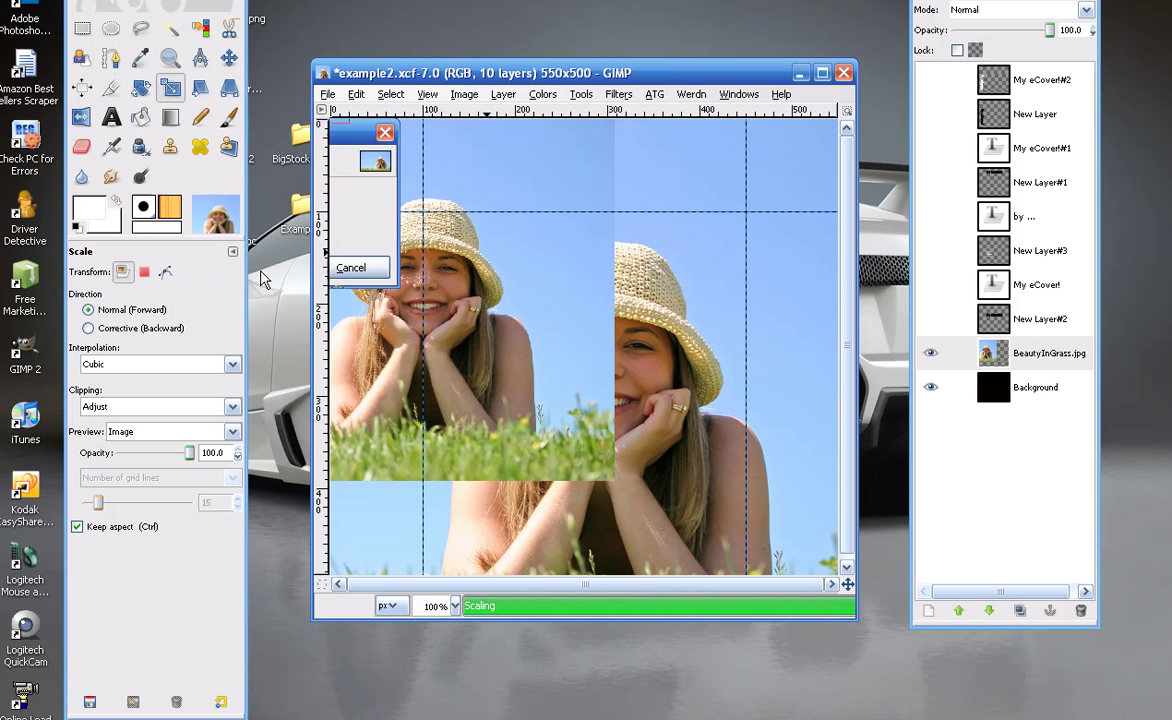
# Step: Move the scaled photo right and down into the cover area, then nudge it slightly left
pyautogui.click(229, 58)
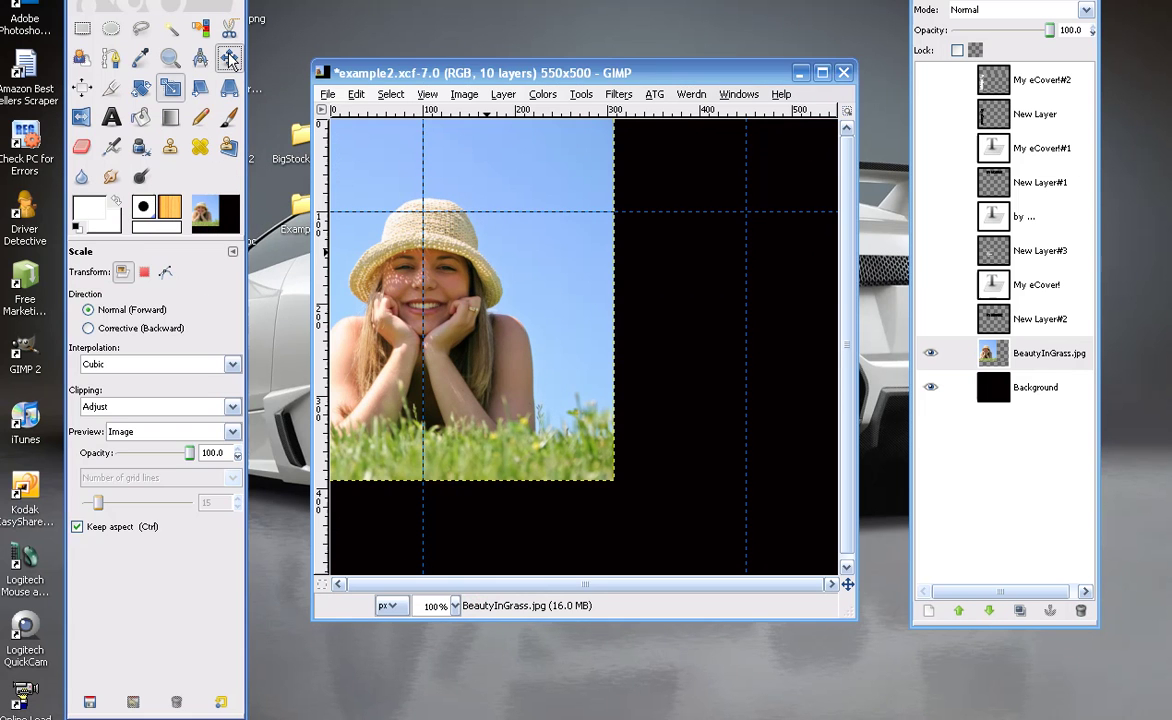
pyautogui.moveTo(515, 312); pyautogui.dragTo(686, 398)
pyautogui.moveTo(690, 403); pyautogui.dragTo(682, 403)
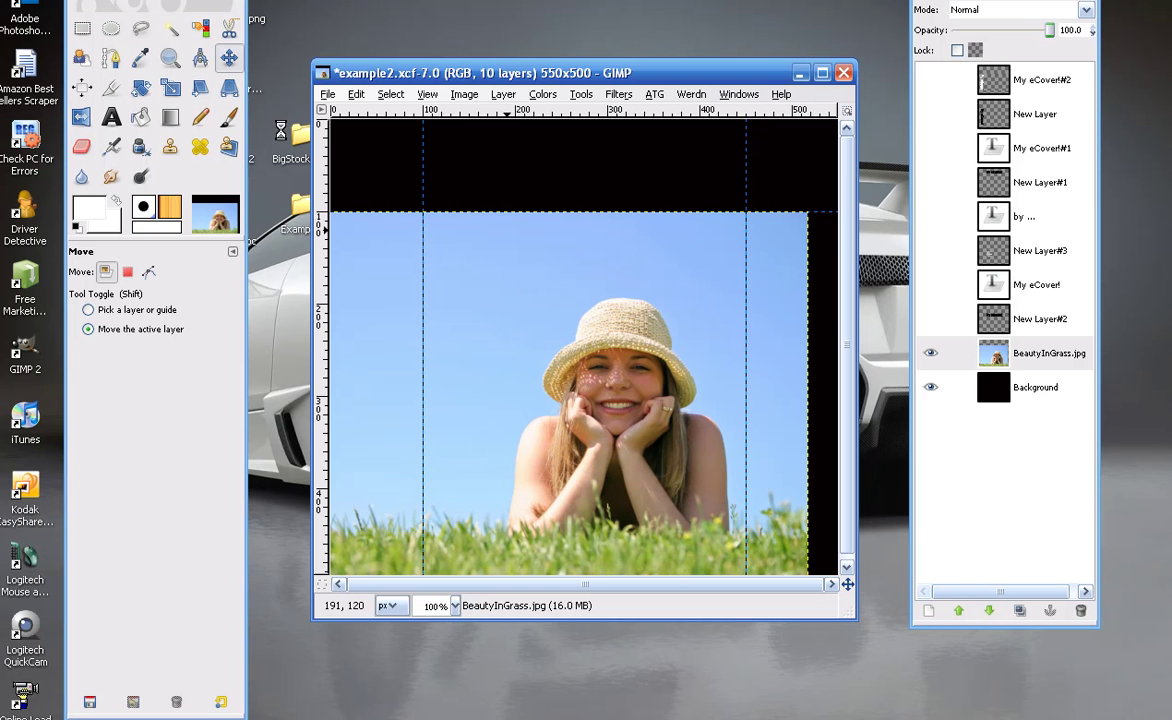
# Step: Copy a 350×83 strip of sky and paste it as a new Clipboard layer
pyautogui.click(84, 32)
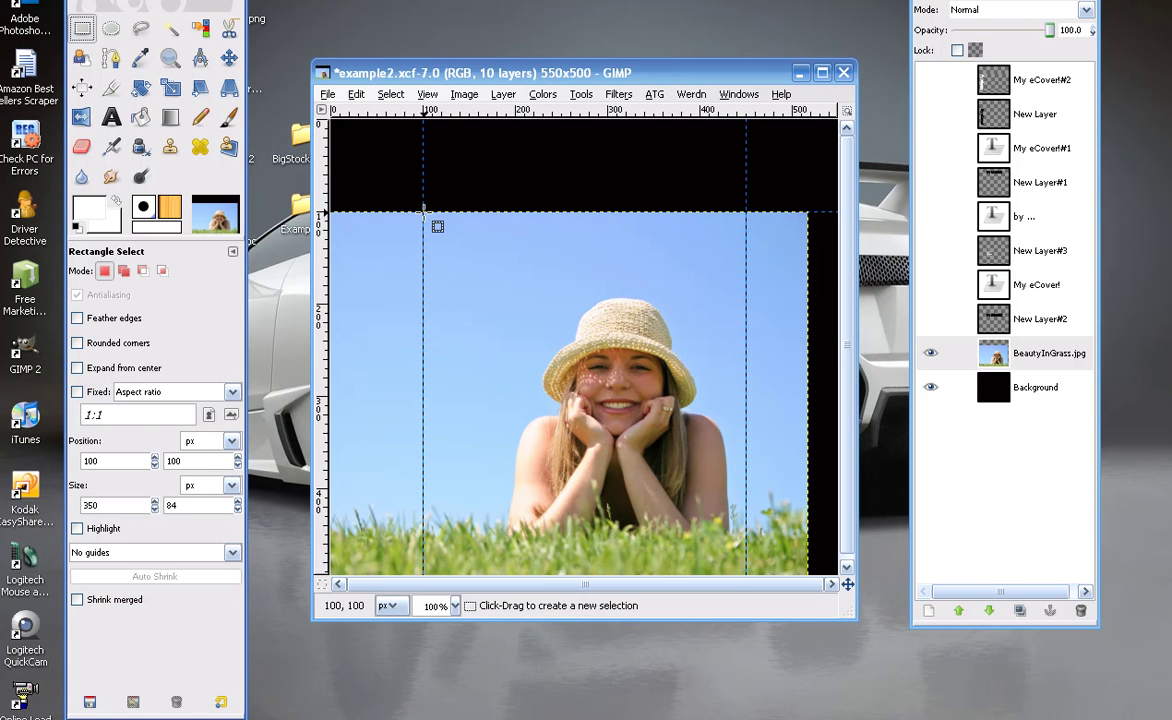
pyautogui.moveTo(434, 228); pyautogui.dragTo(751, 287)
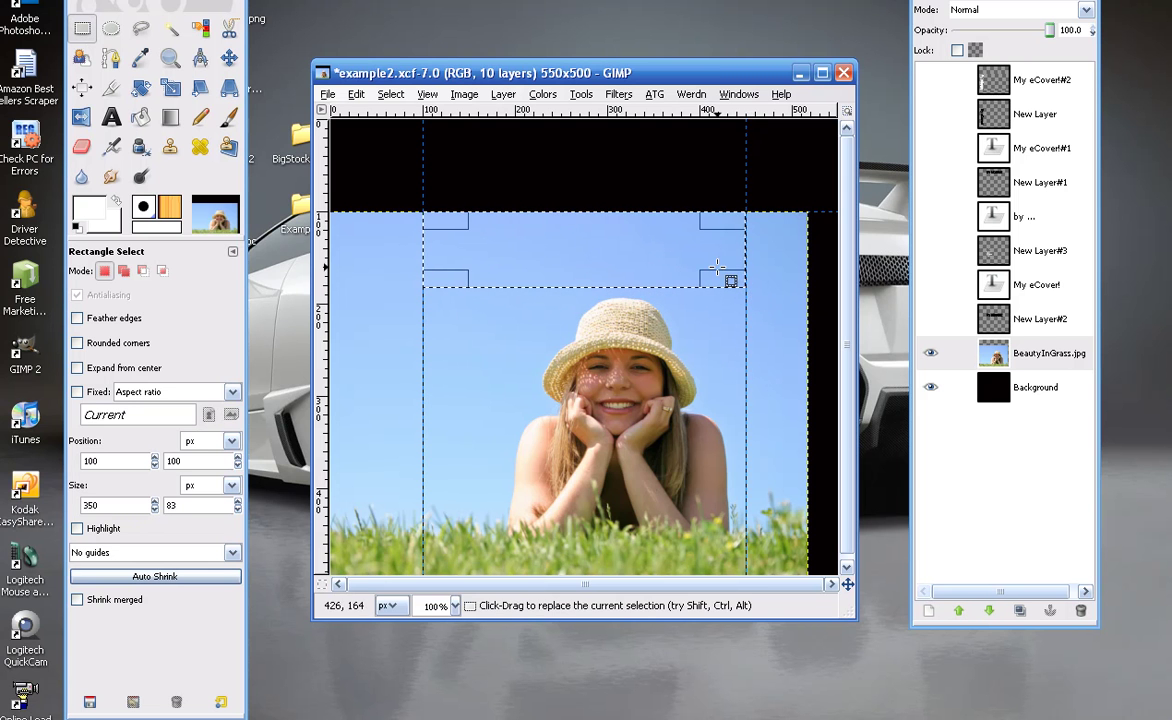
pyautogui.click(356, 94)
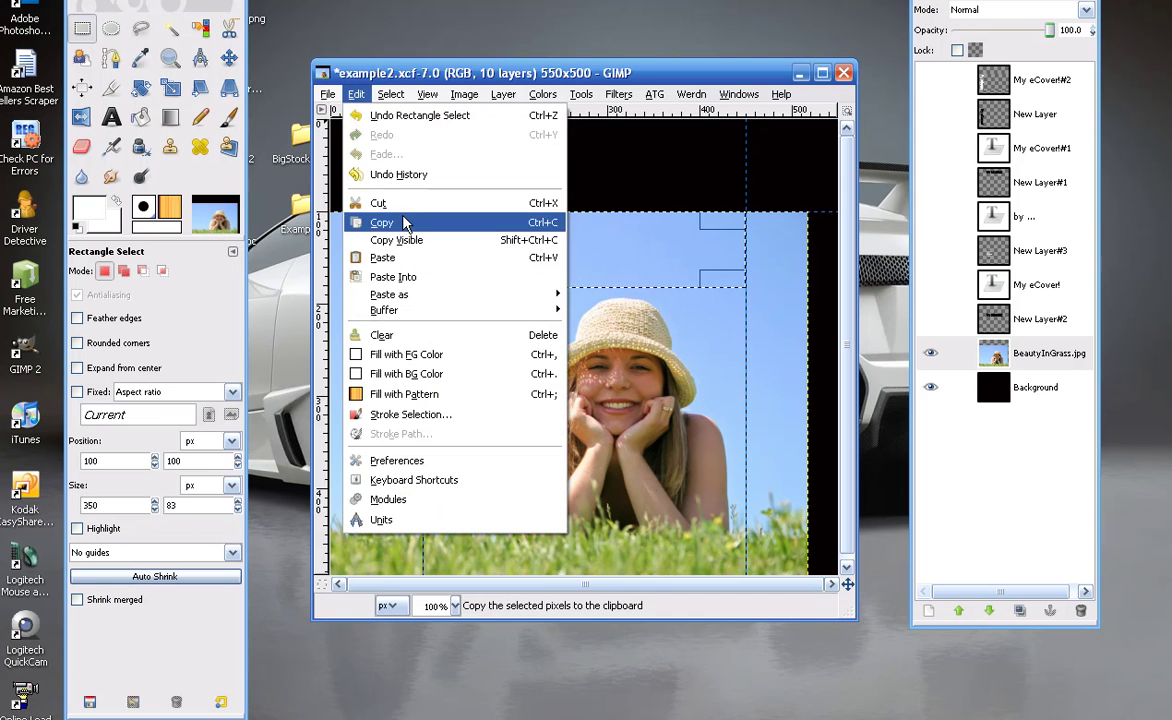
pyautogui.click(390, 222)
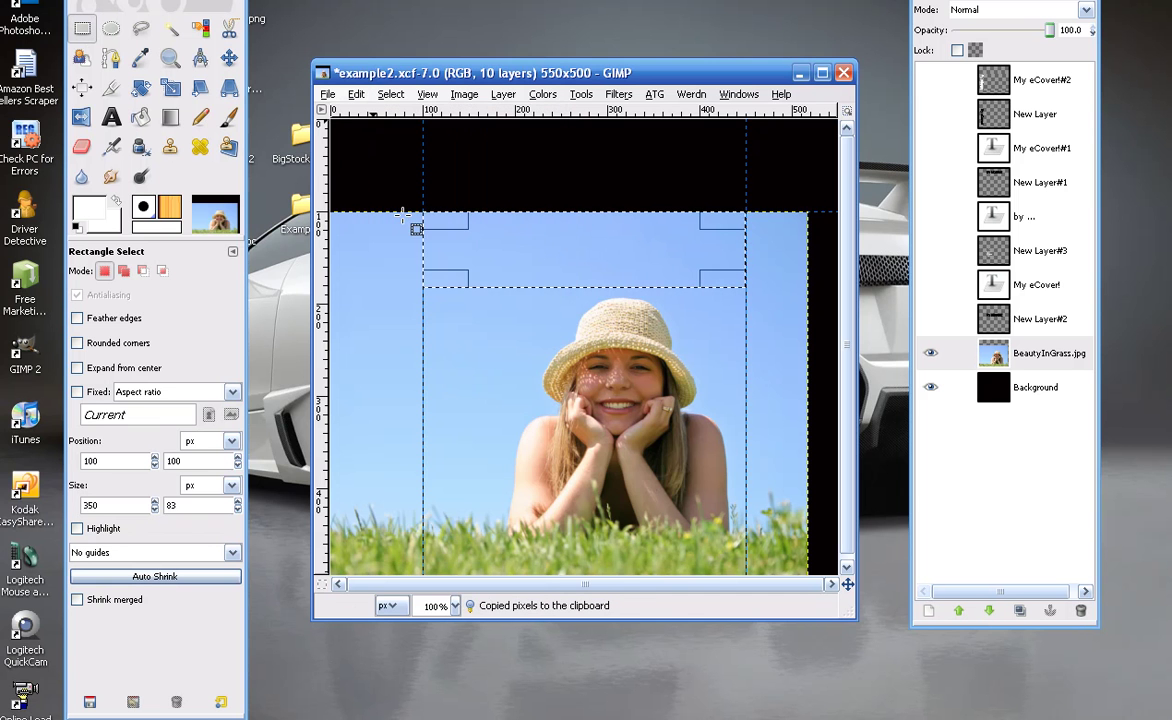
pyautogui.click(356, 94)
pyautogui.moveTo(545, 294)
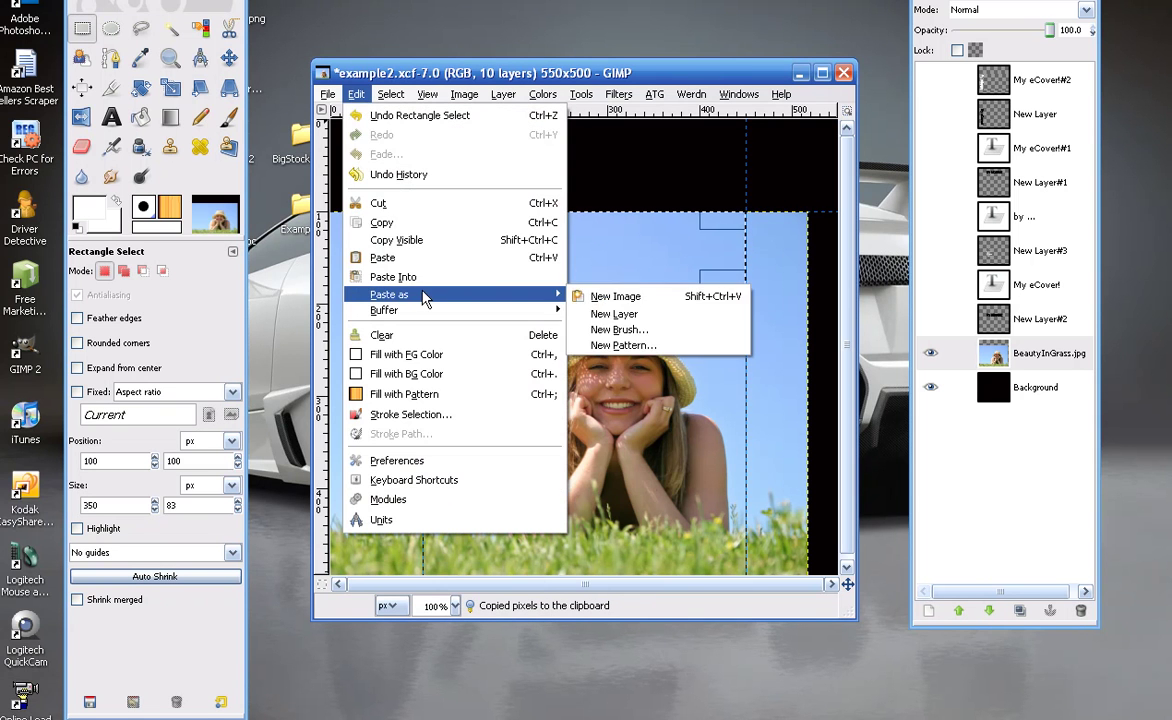
pyautogui.click(612, 315)
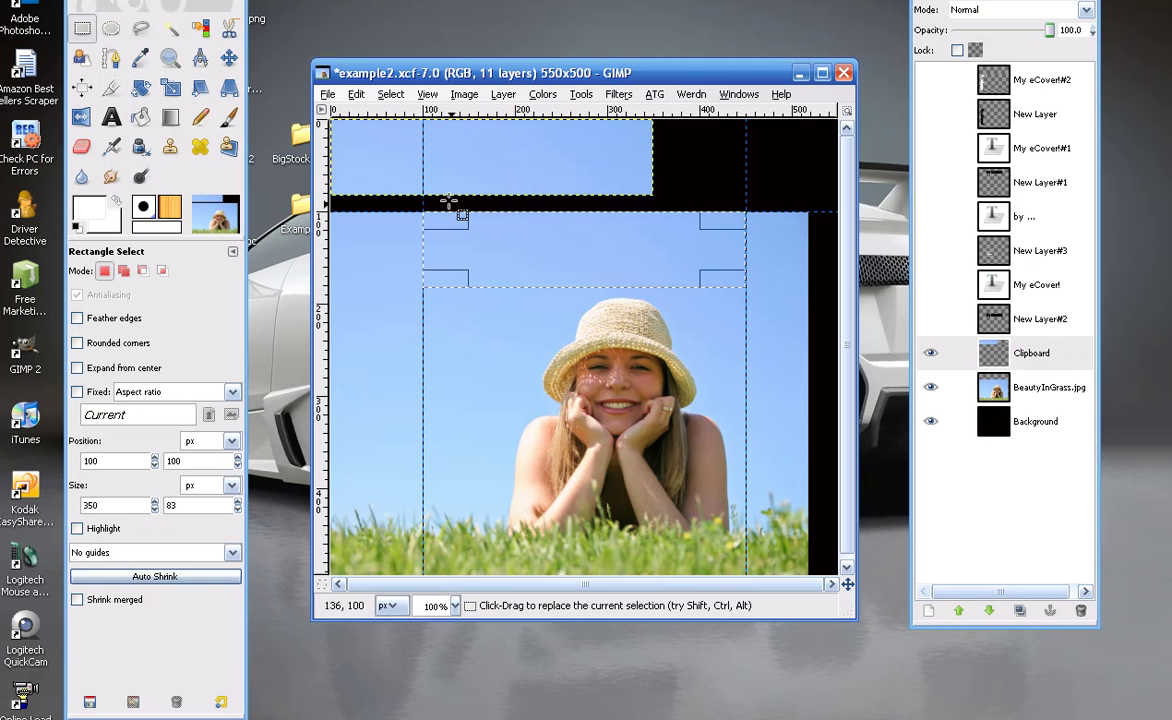
# Step: Centre the Clipboard sky strip at the top and scale it to 350×100 pixels
pyautogui.click(229, 59)
pyautogui.moveTo(462, 176); pyautogui.dragTo(567, 188)
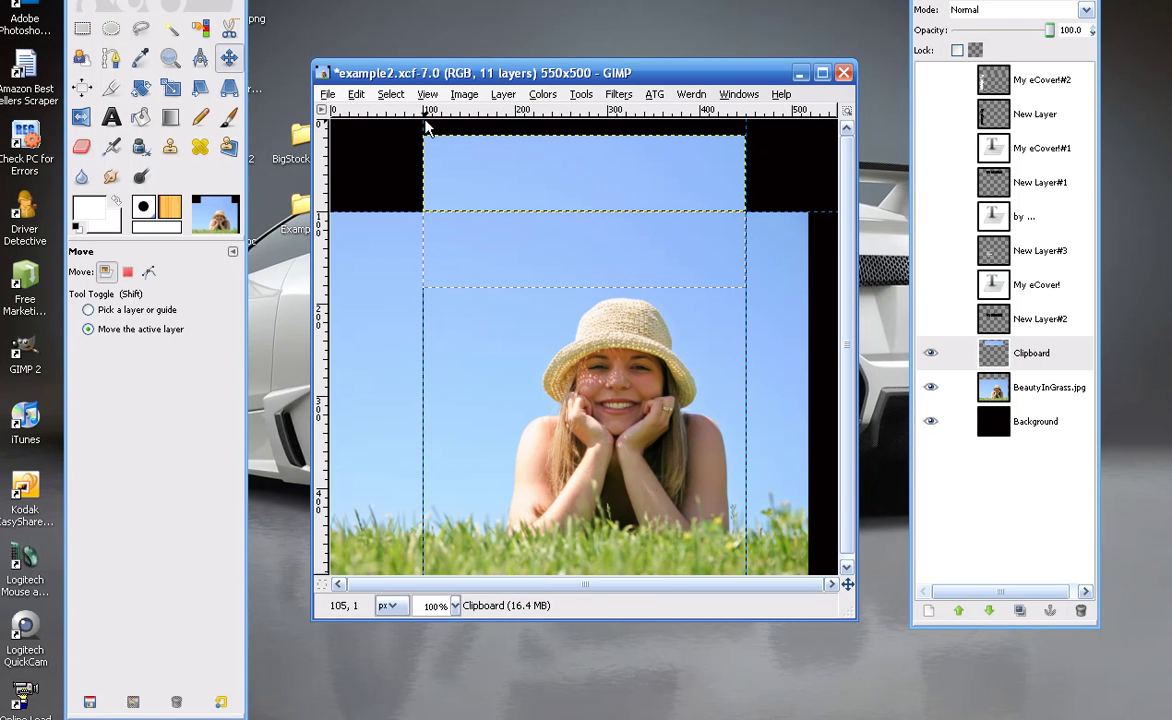
pyautogui.click(498, 95)
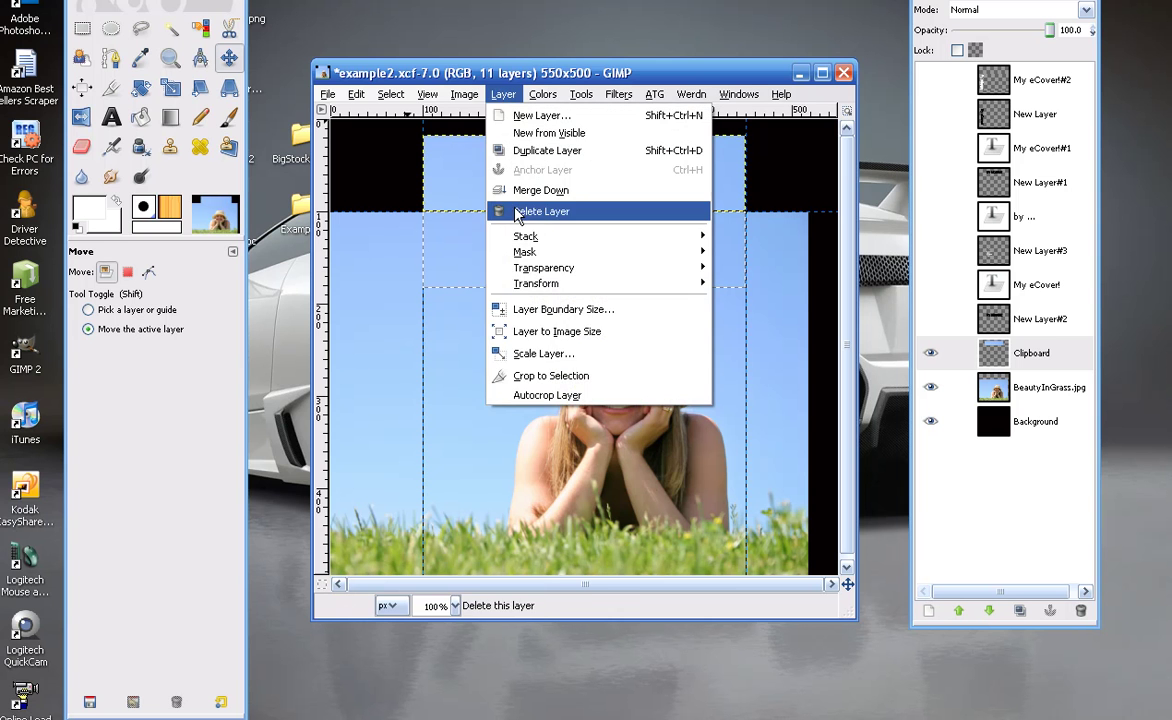
pyautogui.click(537, 355)
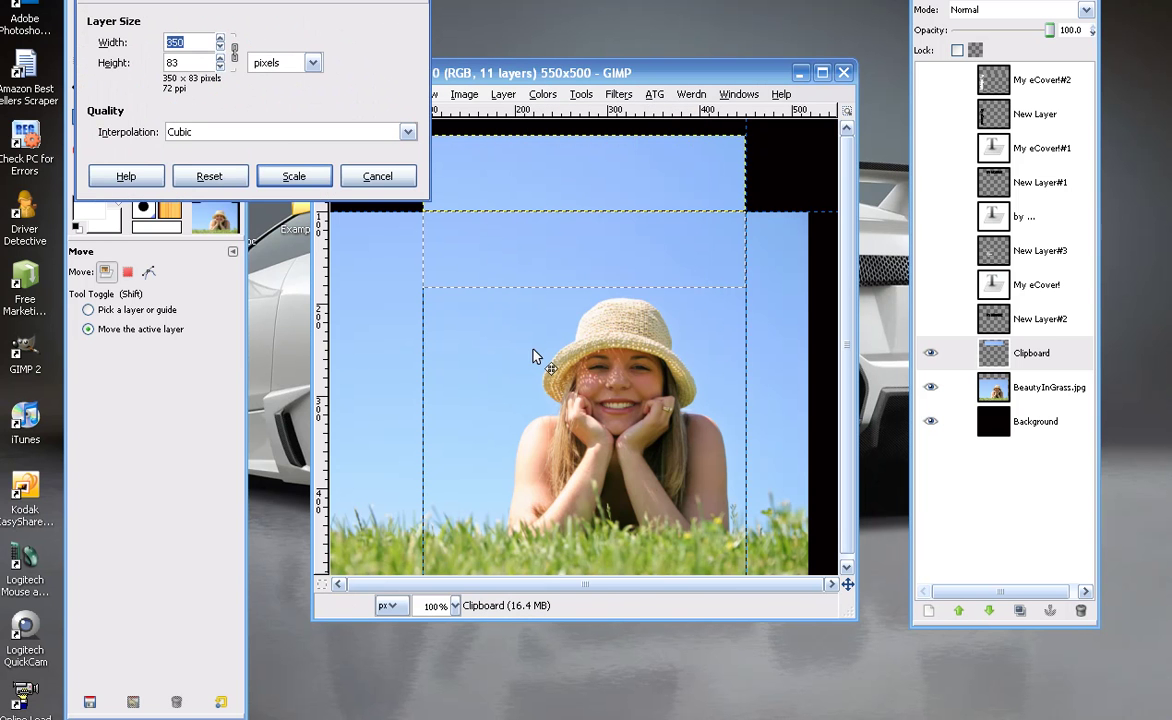
pyautogui.moveTo(252, 1); pyautogui.dragTo(272, 70)
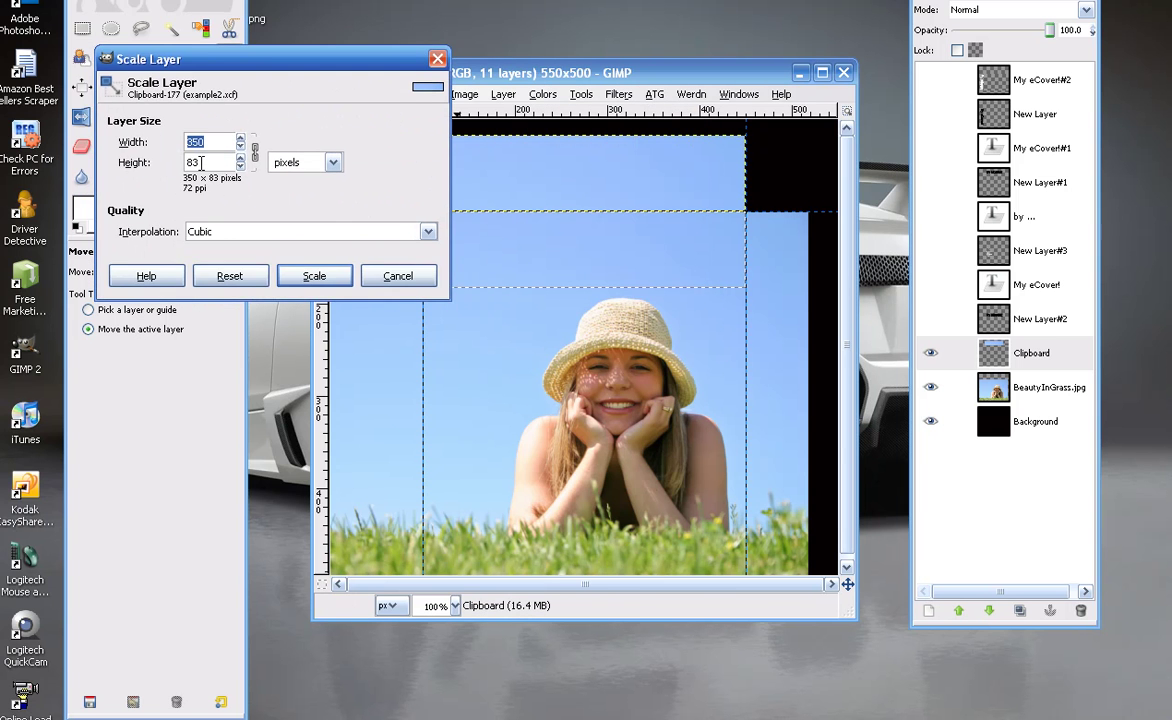
pyautogui.click(255, 150)
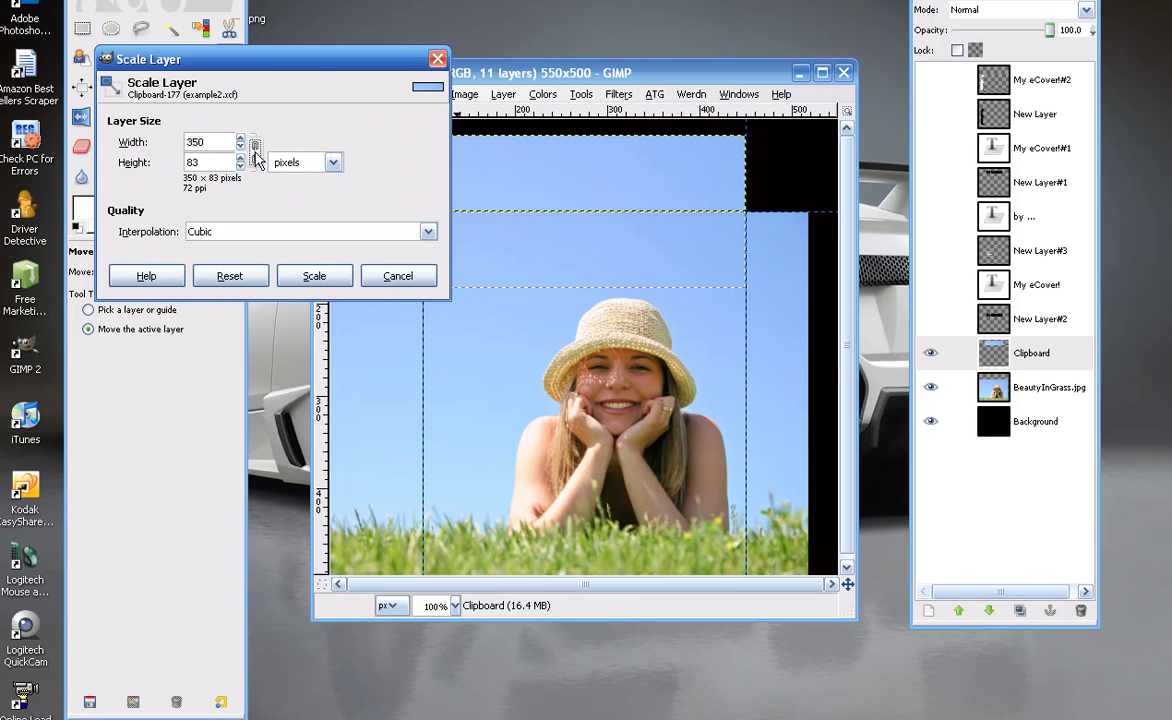
pyautogui.click(221, 163)
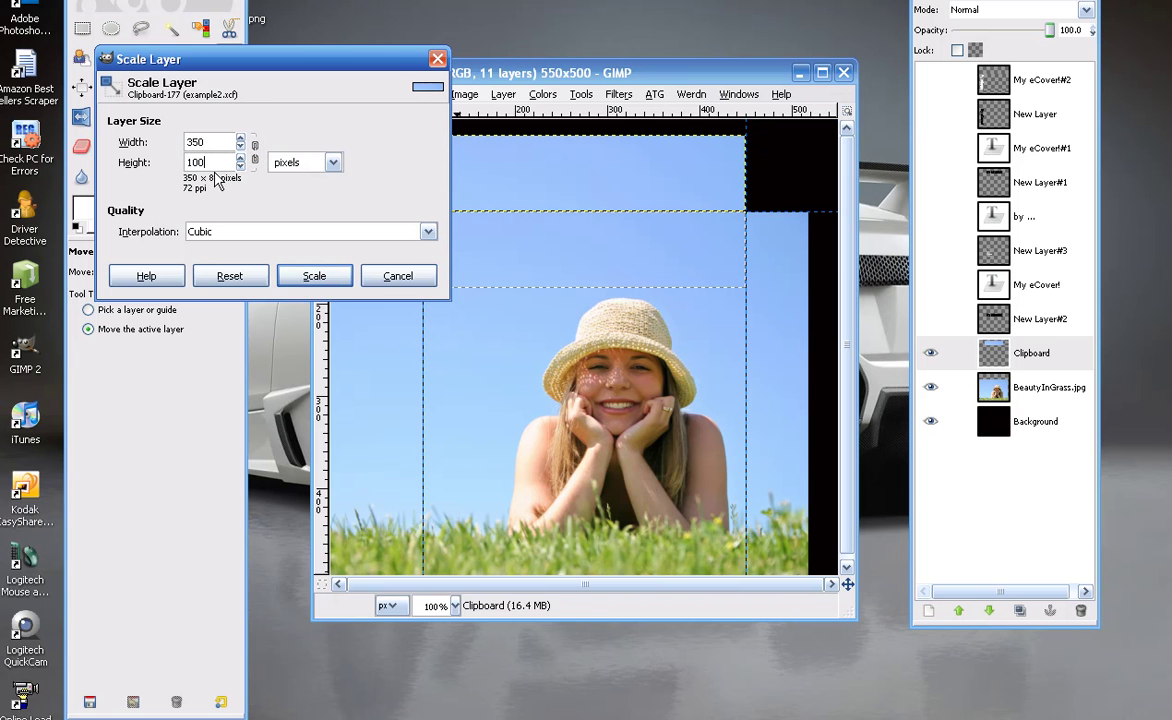
pyautogui.write('100')
pyautogui.click(314, 276)
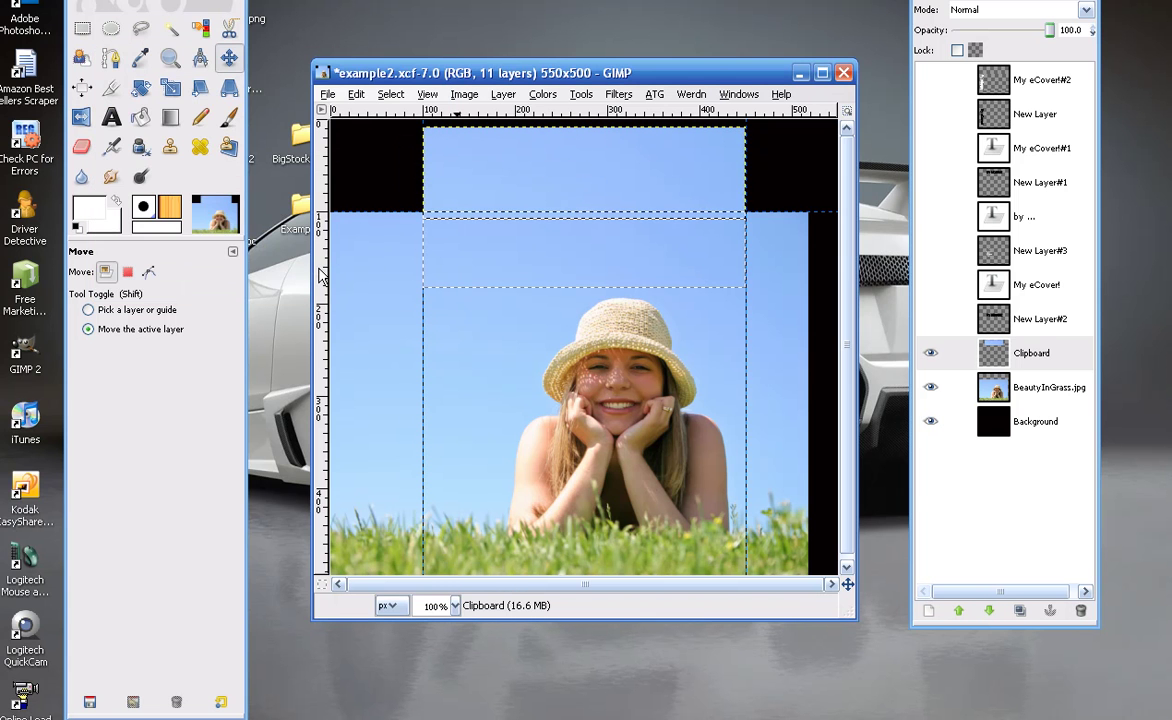
# Step: Raise the sky strip 8 px, show the title and byline text layers, then minimize the image window
pyautogui.moveTo(503, 180); pyautogui.dragTo(498, 170)
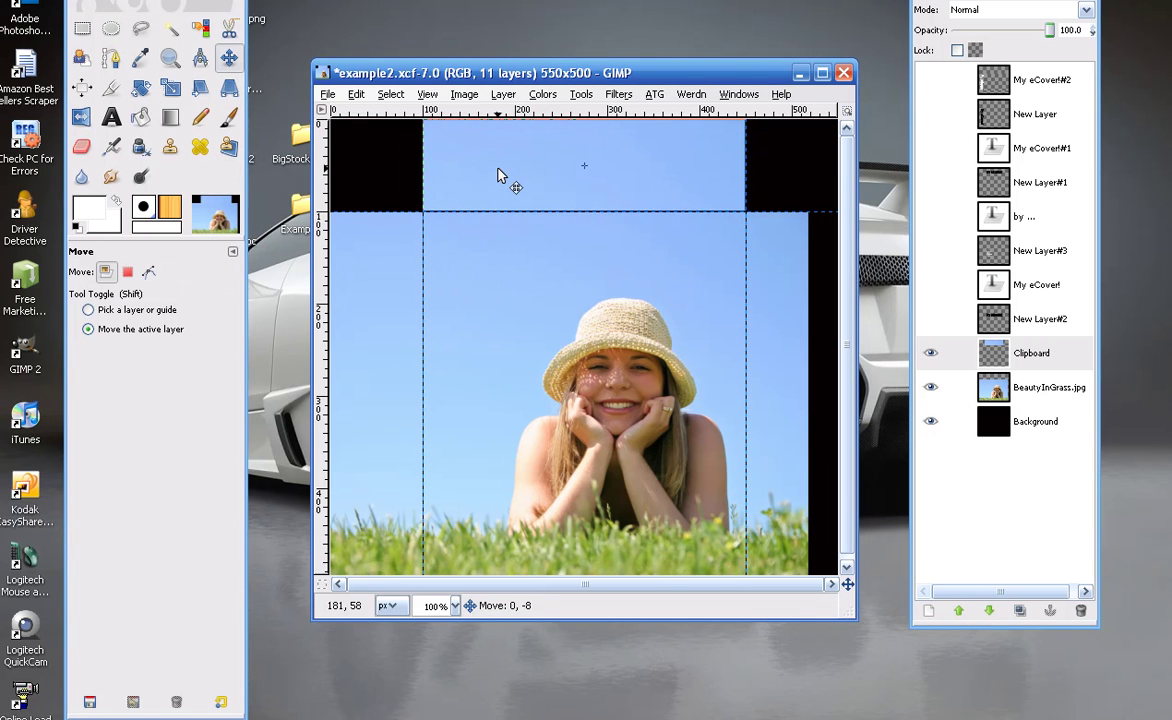
pyautogui.click(1005, 425)
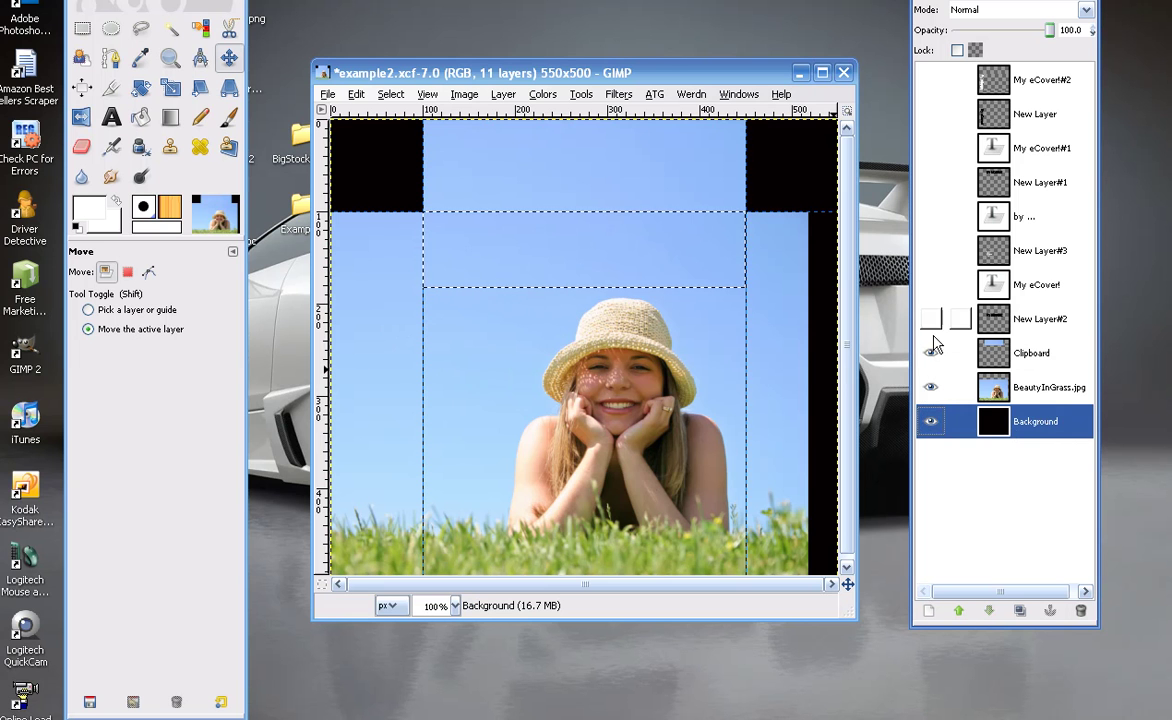
pyautogui.moveTo(931, 330); pyautogui.dragTo(931, 84)
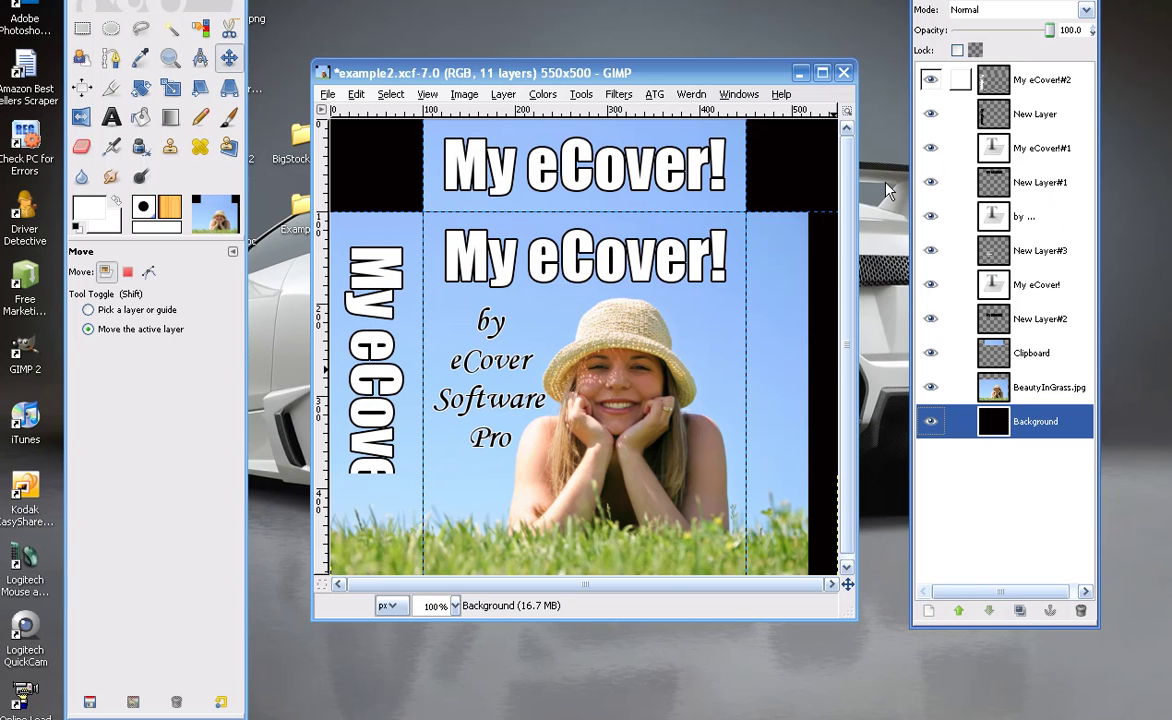
pyautogui.click(801, 73)
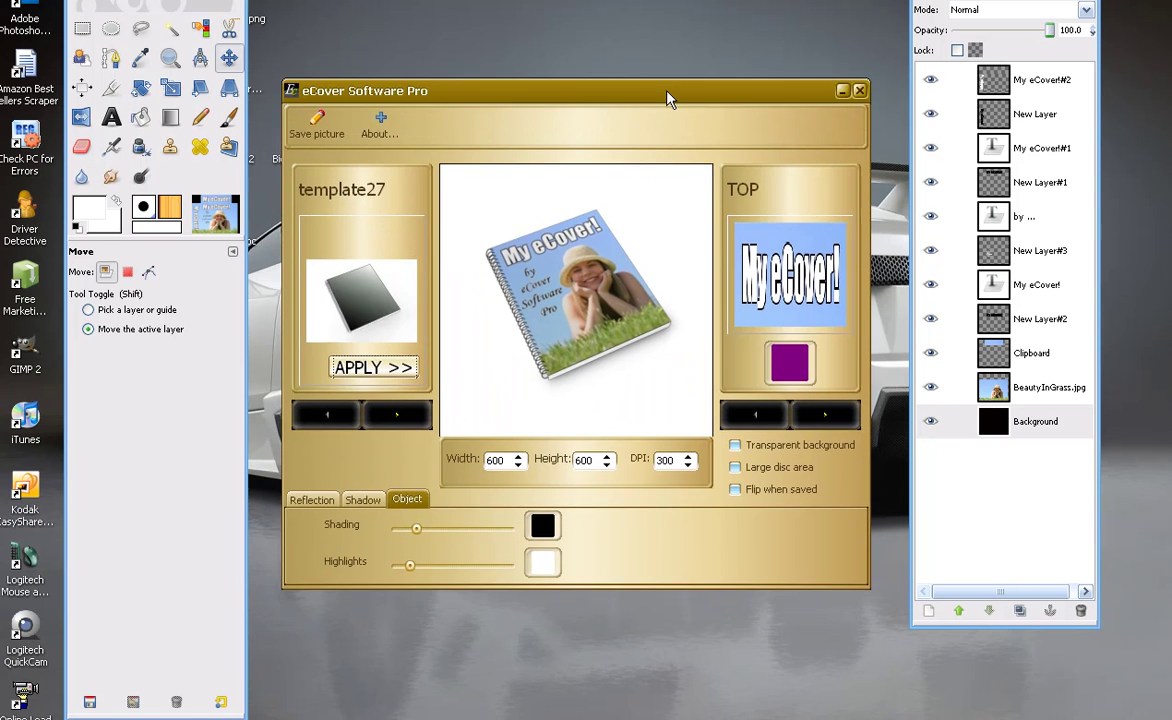
# Step: Nudge the eCover Software Pro window showing the My eCover! spiral-book preview, then close it
pyautogui.moveTo(667, 92); pyautogui.dragTo(667, 100)
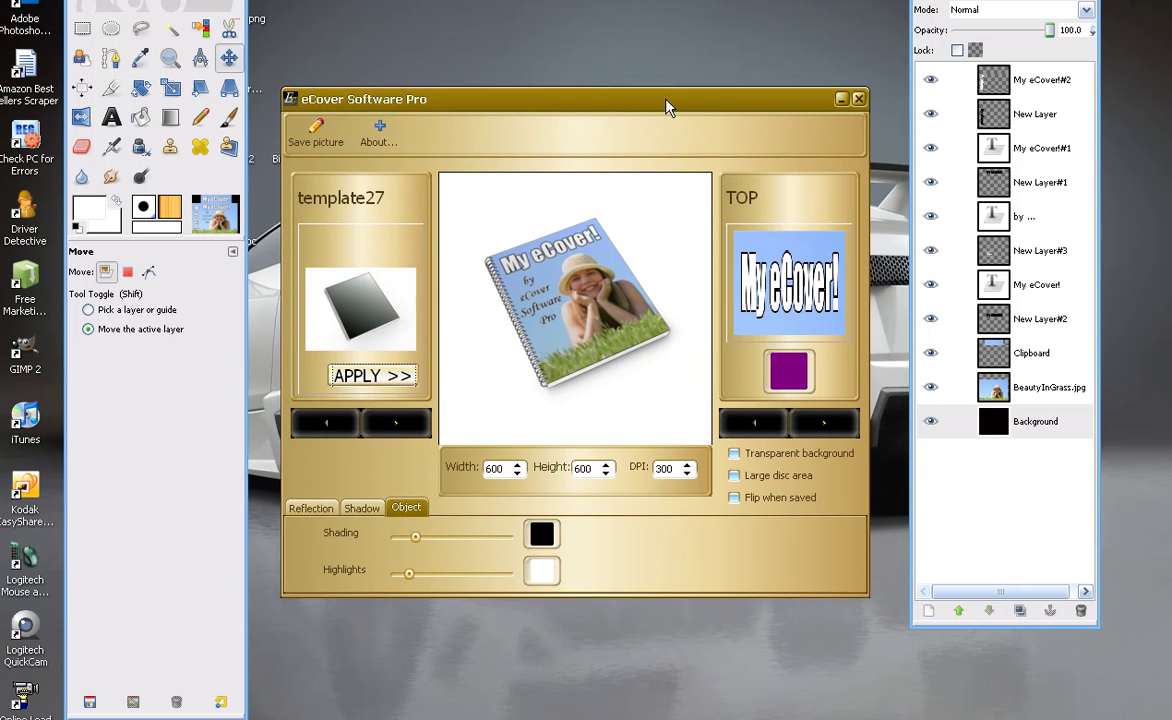
pyautogui.click(858, 98)
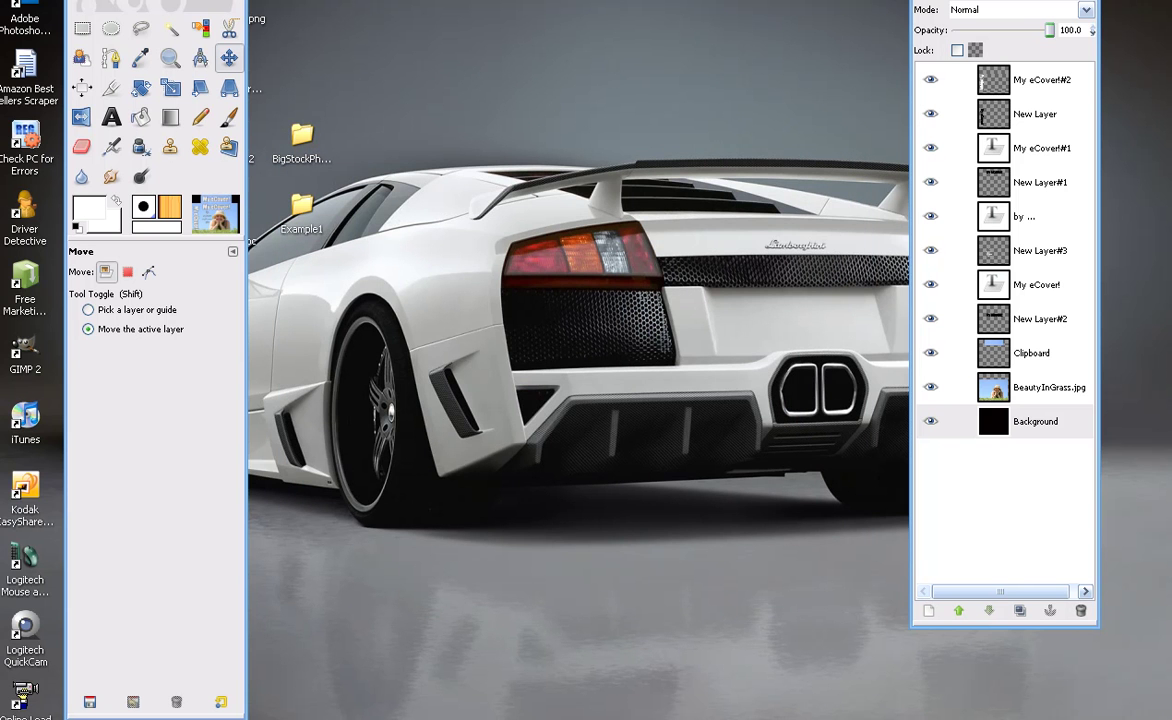